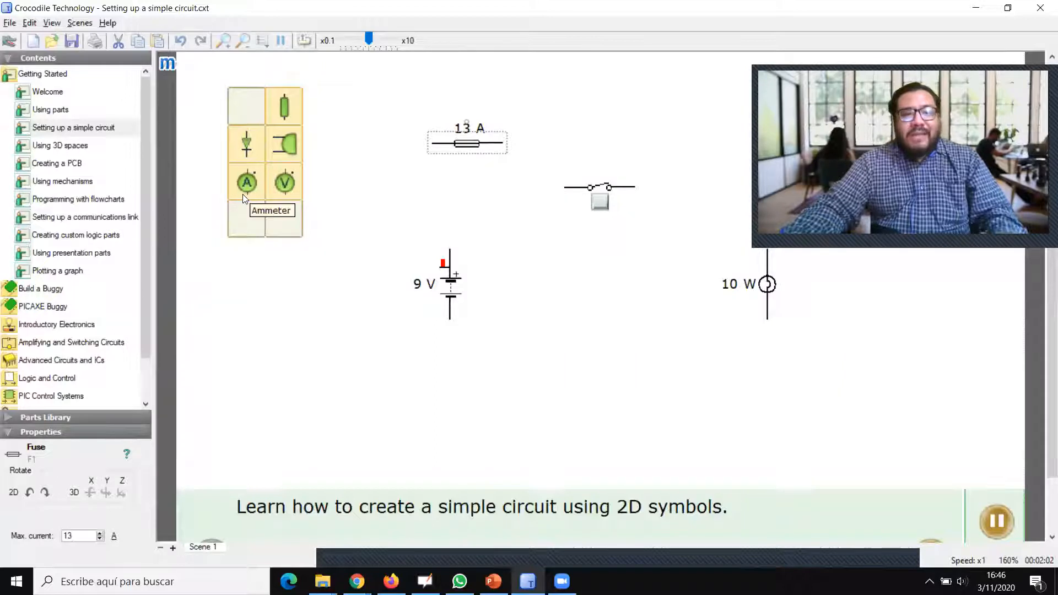
- Take the ammeter and voltmeter out onto the canvas, and put both back in the parts tray's bottom row
drag(254, 194, 380, 203)
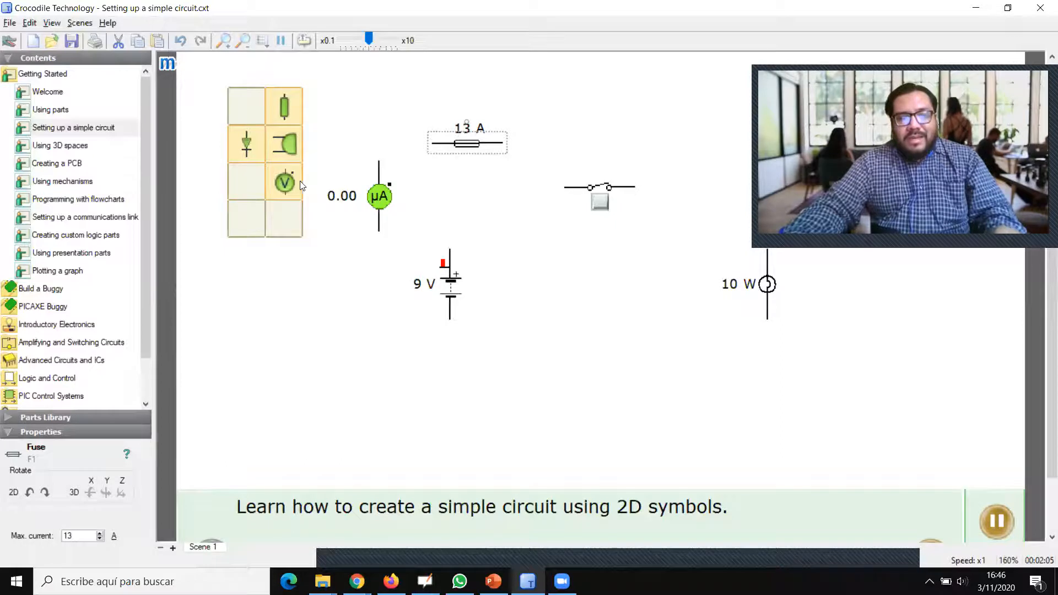
drag(284, 184, 342, 290)
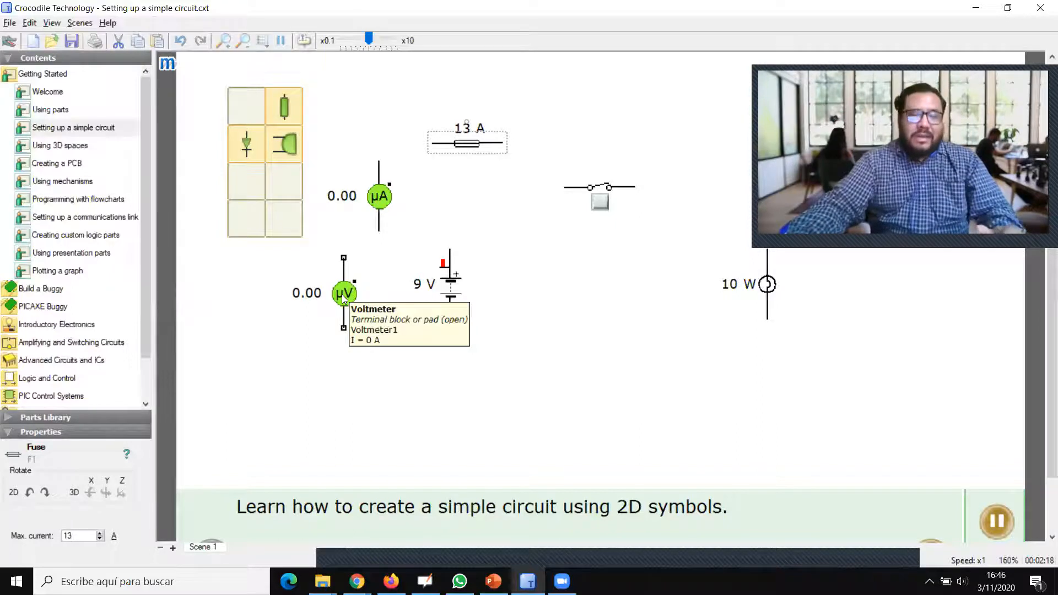
drag(342, 294, 283, 221)
drag(374, 198, 247, 221)
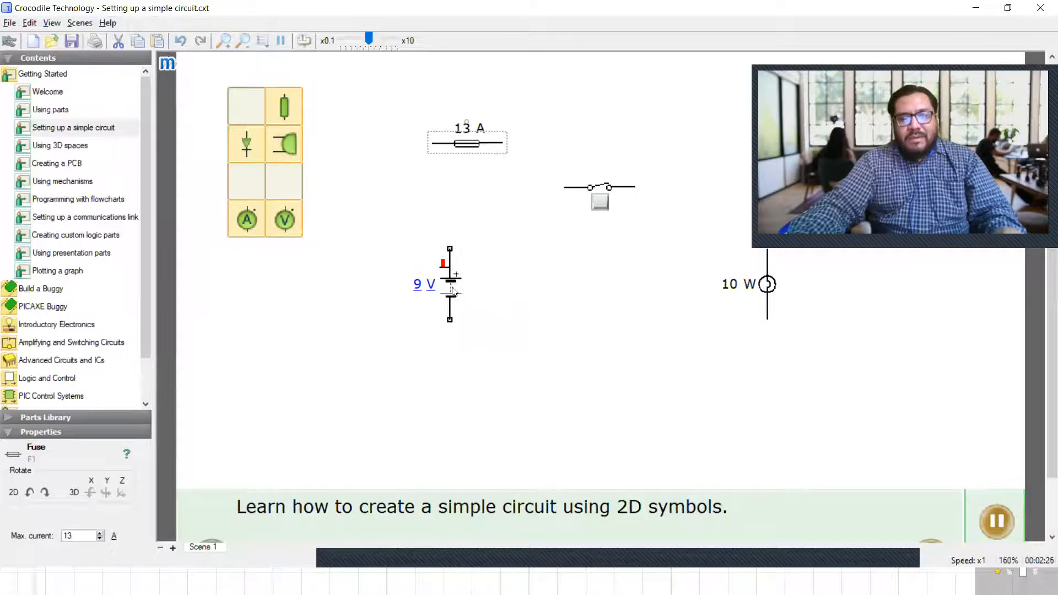
- Set the battery's voltage to 12 V
click(424, 292)
key(BackSpace)
text(12)
click(404, 333)
- Try mV and MV as the battery's voltage unit, and return the unit to V
click(433, 289)
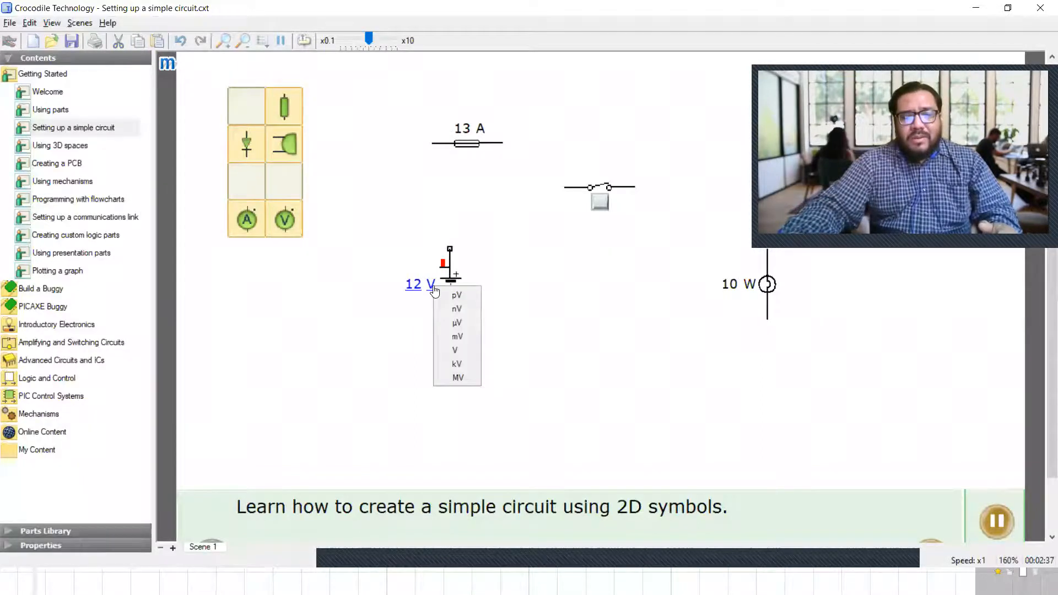
click(456, 336)
click(425, 284)
click(425, 285)
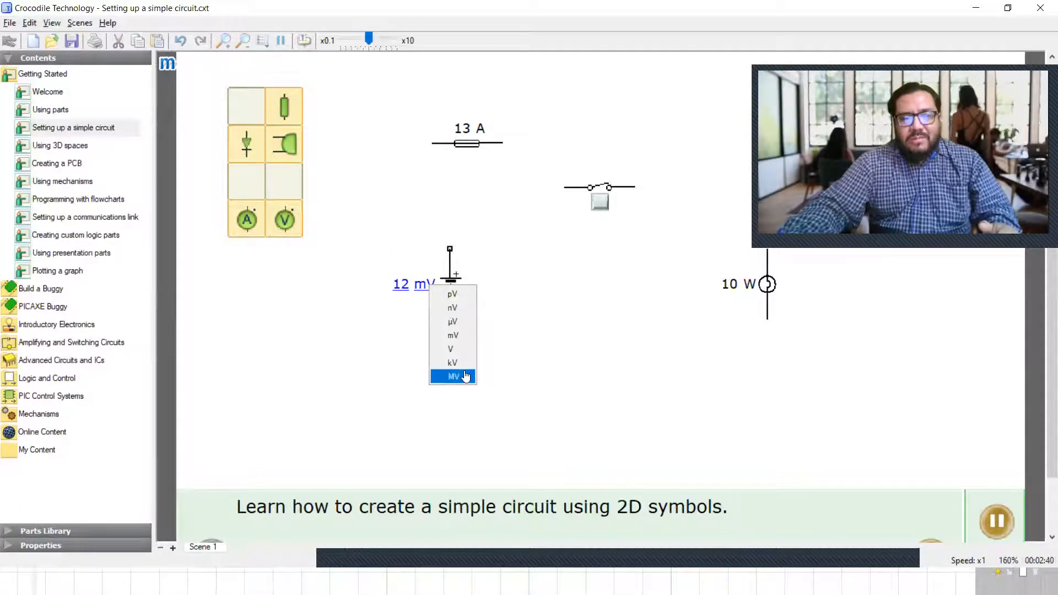
click(466, 376)
click(425, 291)
click(425, 291)
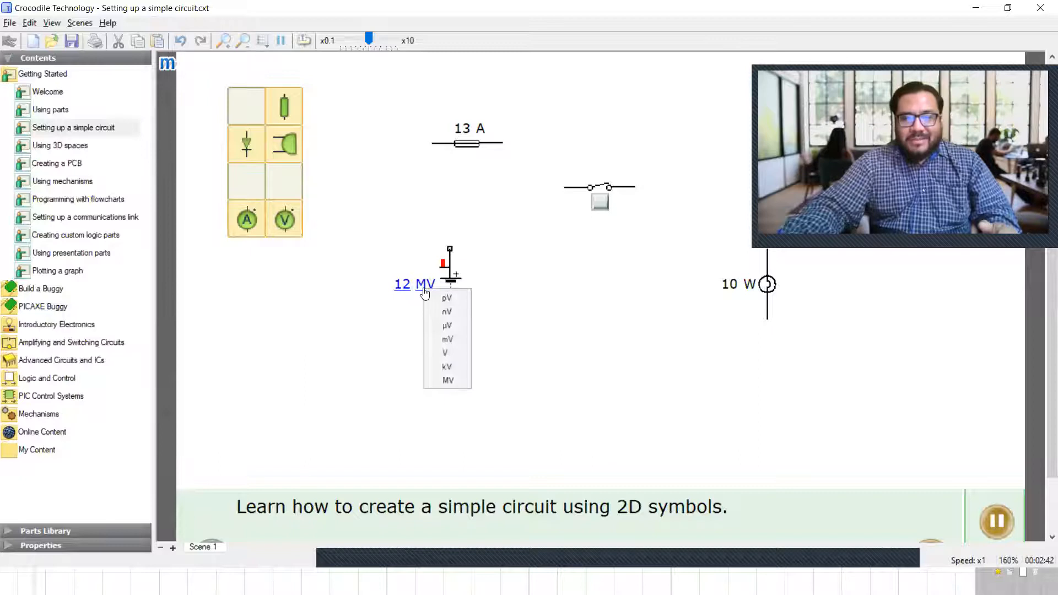
click(448, 353)
click(489, 291)
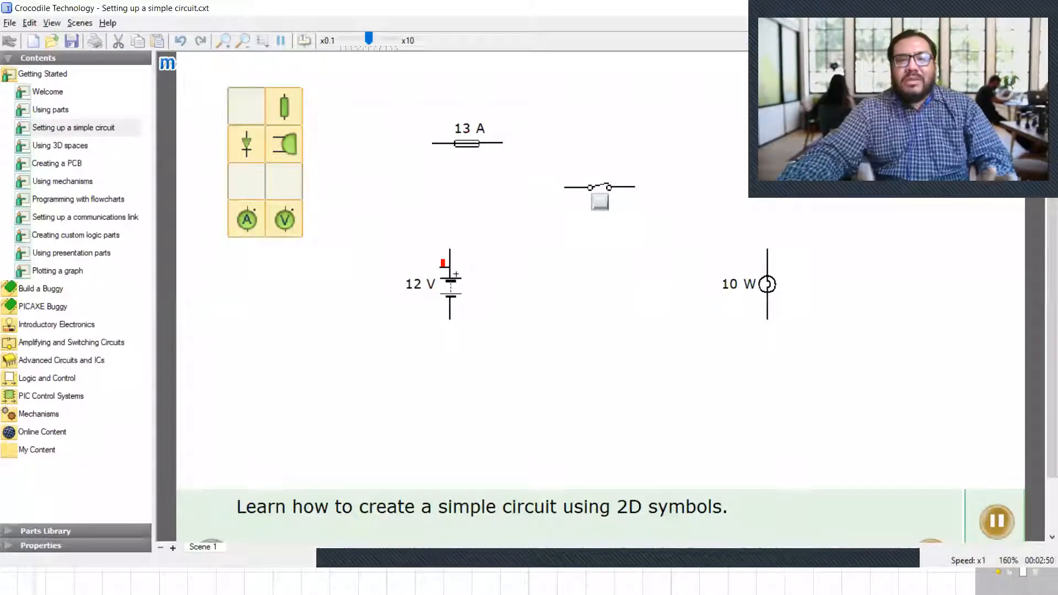
drag(377, 240, 483, 336)
click(426, 374)
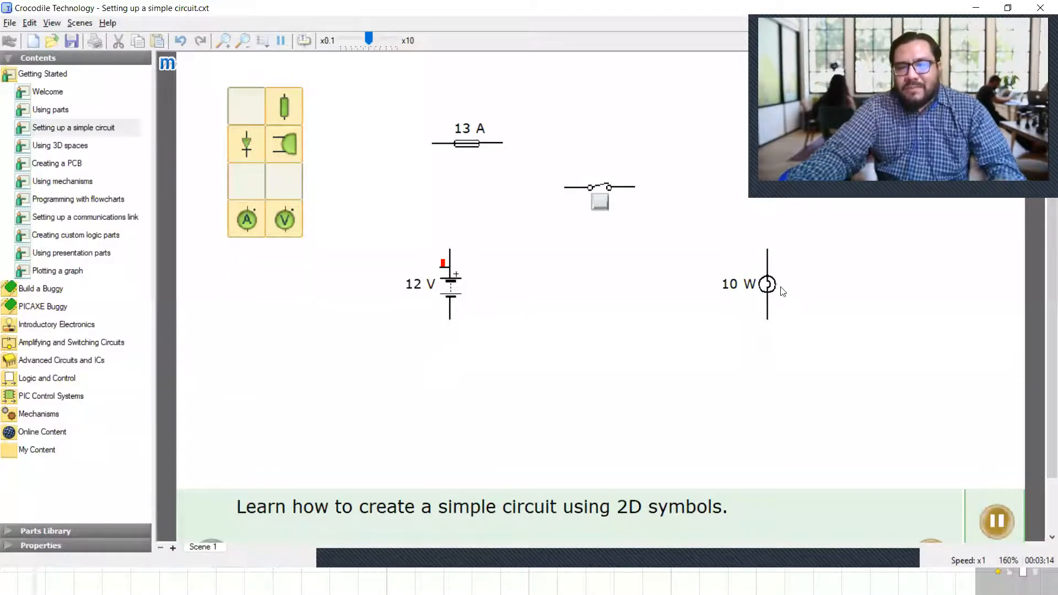
- Close the SPST switch and open it again to test its operation
mouse_move(769, 285)
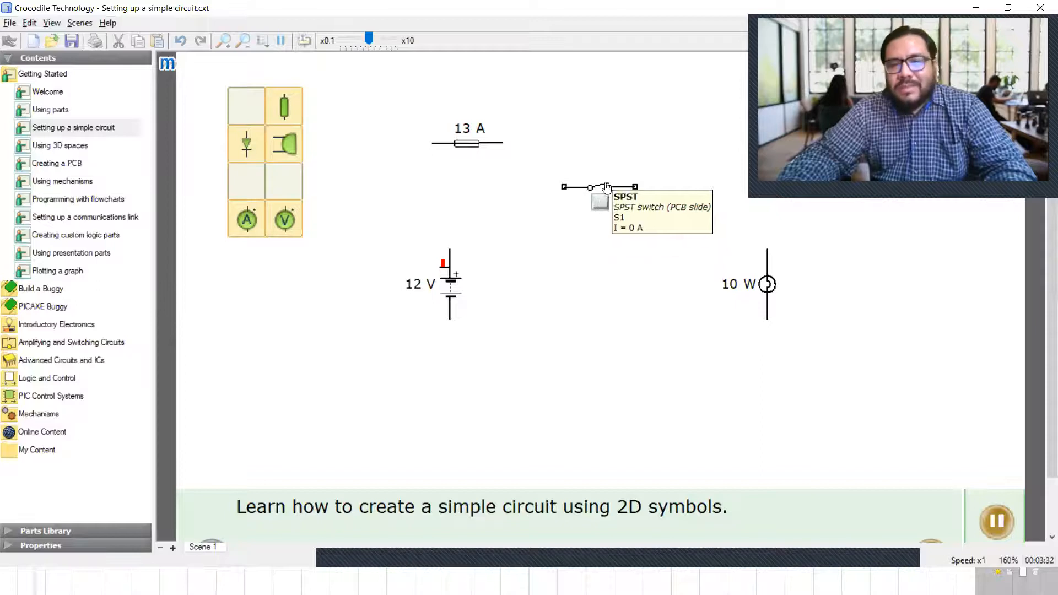
click(606, 204)
click(608, 203)
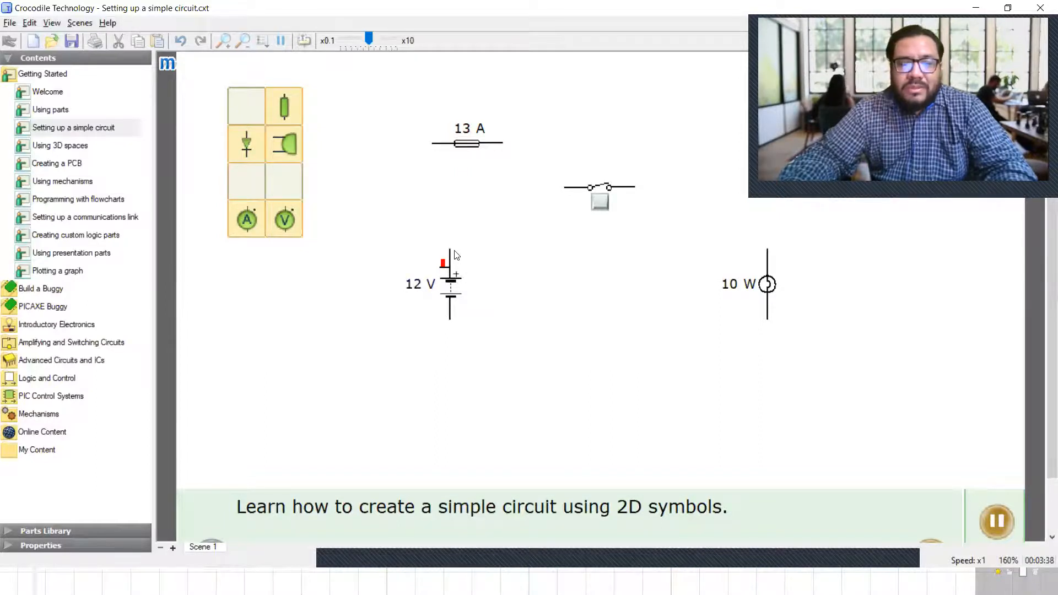
- Wire the battery, switch and lamp into one closed loop, and shift the return wire farther below the battery and lamp
mouse_move(450, 255)
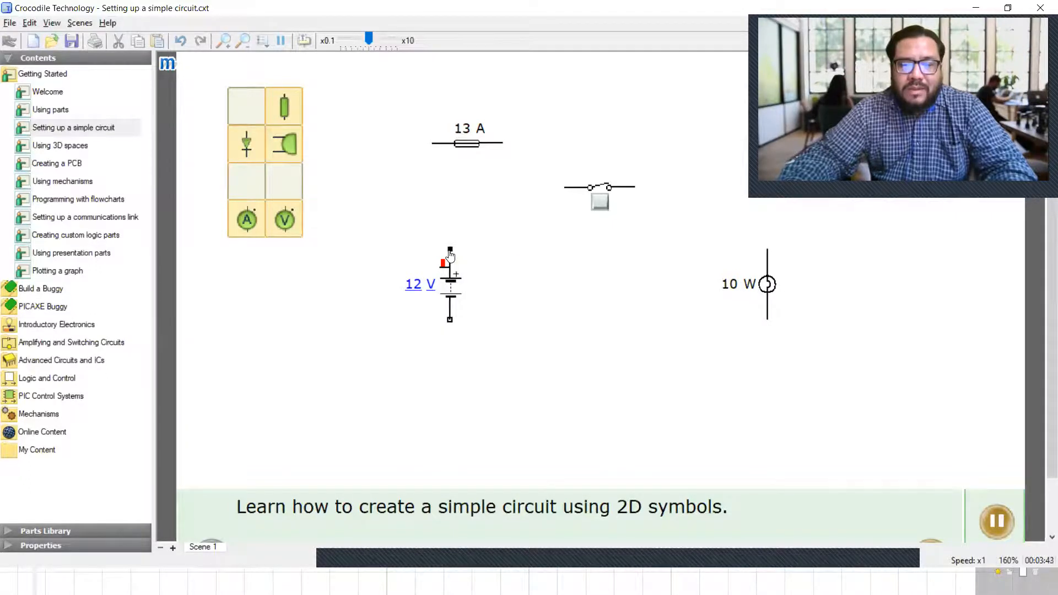
drag(451, 252, 557, 196)
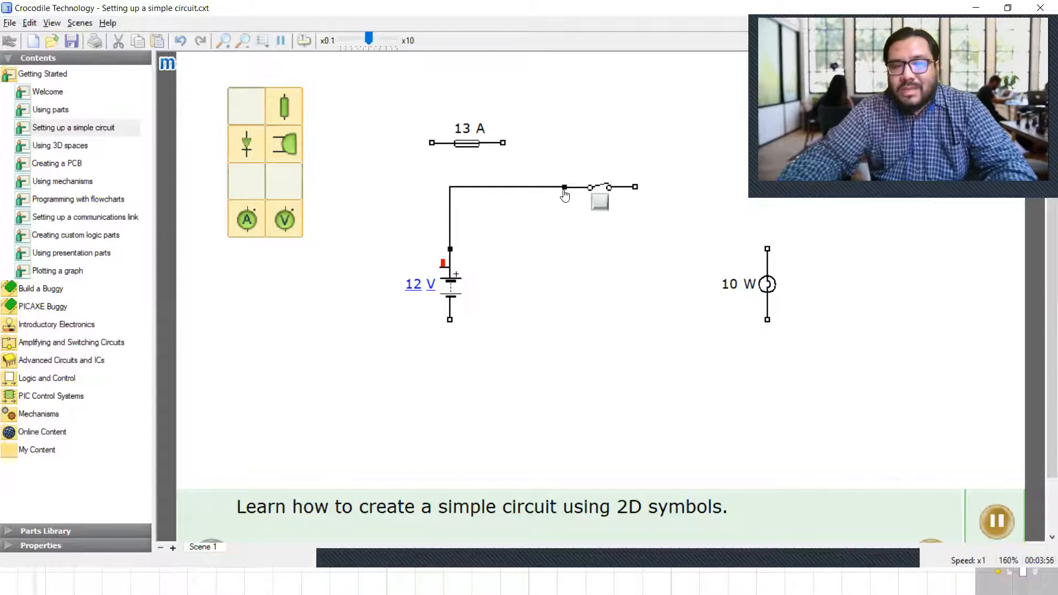
click(564, 190)
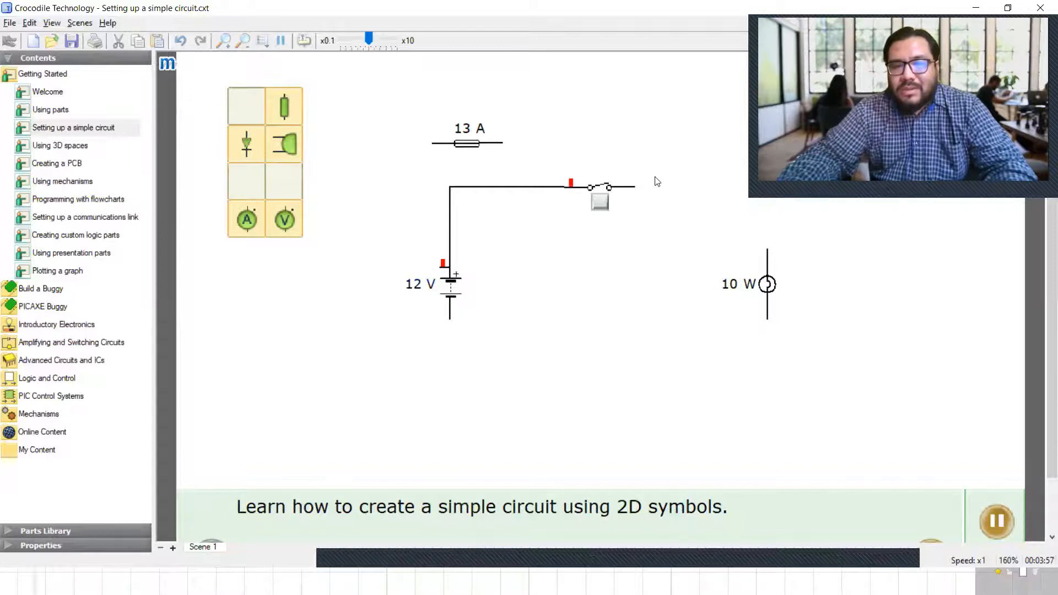
drag(635, 188, 767, 249)
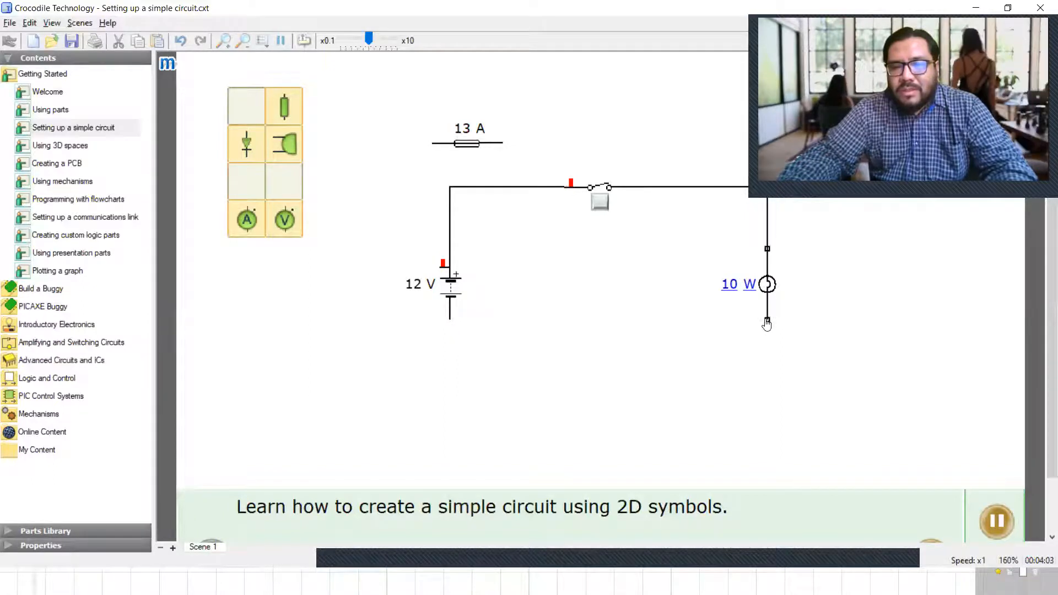
drag(767, 320, 449, 321)
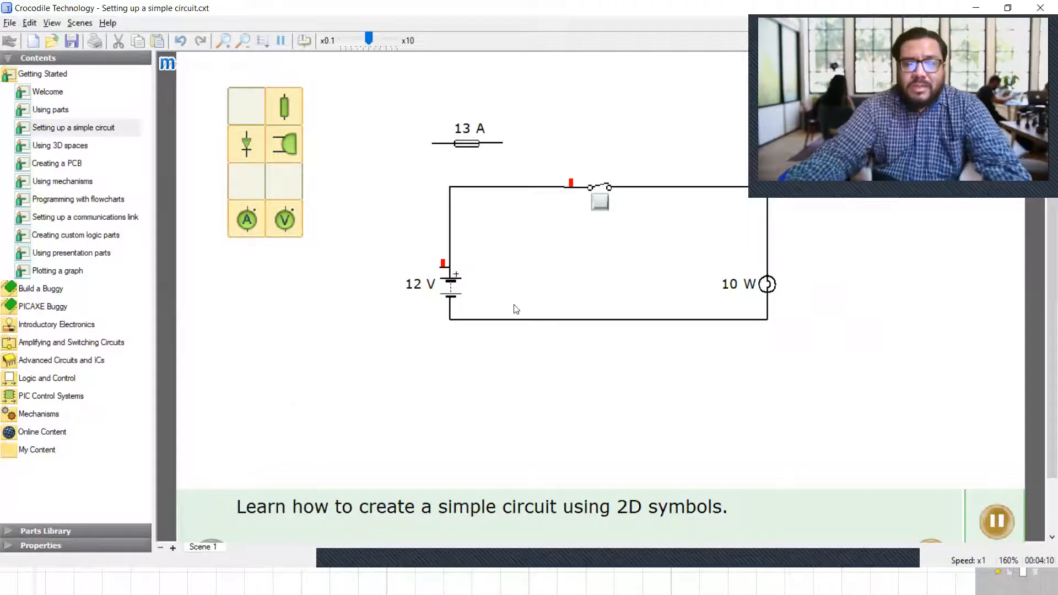
mouse_move(525, 321)
drag(524, 321, 525, 364)
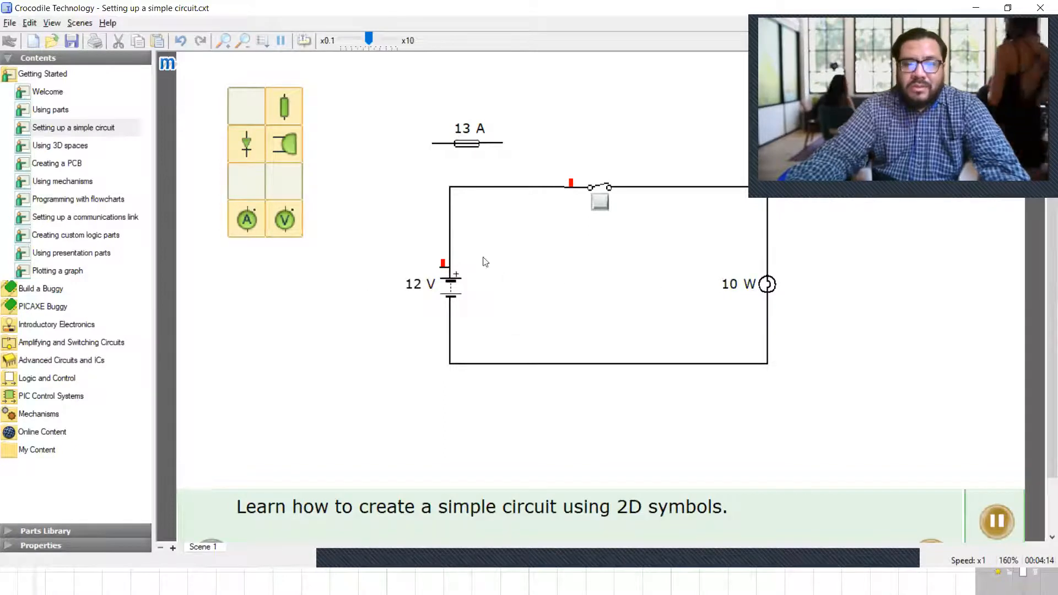
- Close the switch to power the lamp and raise the battery's voltage to 18 V
click(600, 198)
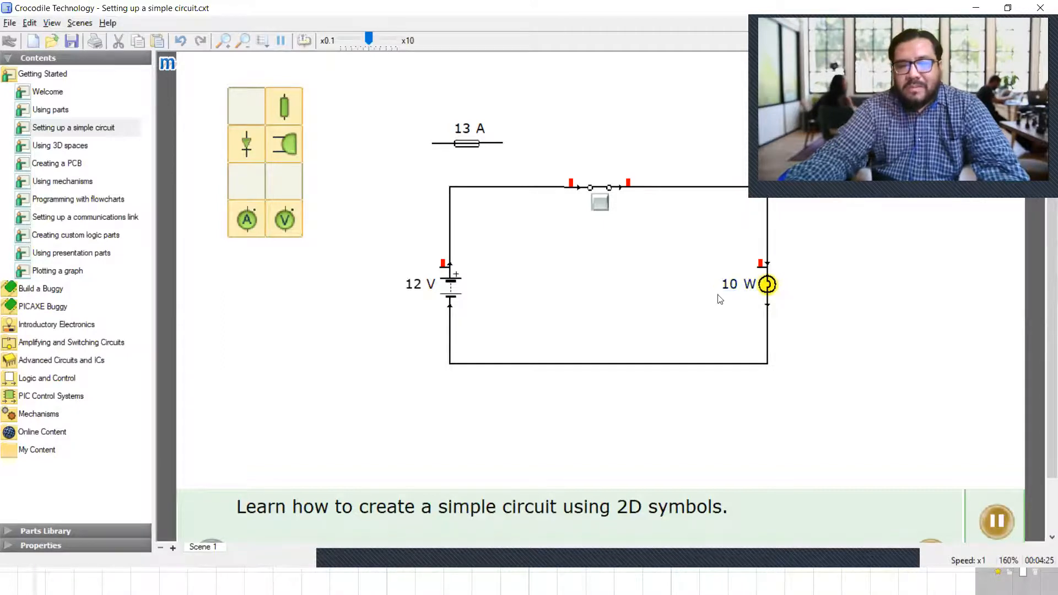
click(423, 288)
key(BackSpace)
text(8)
key(Return)
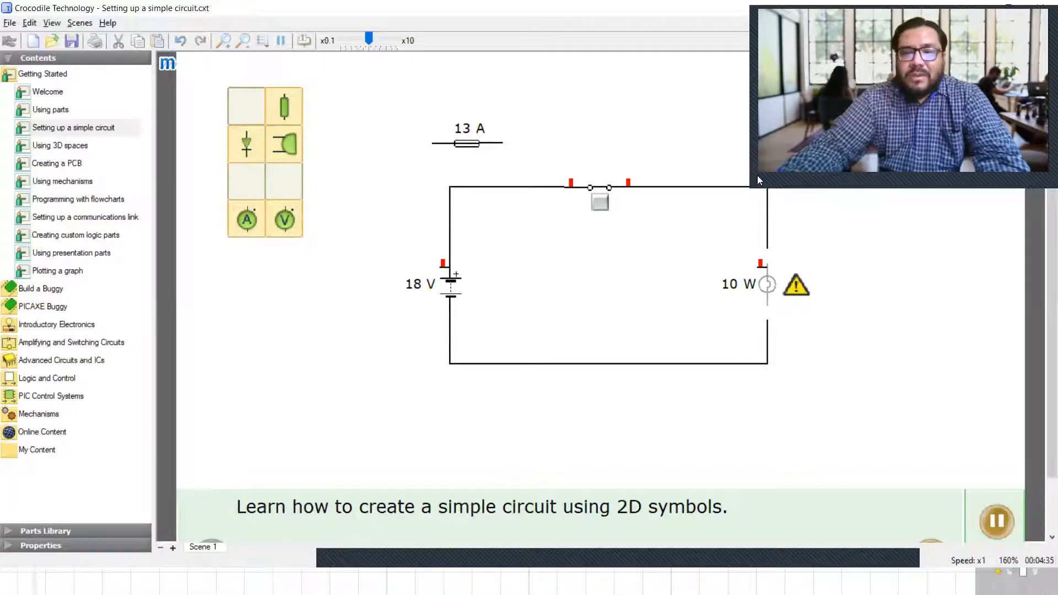
mouse_move(757, 175)
mouse_down()
mouse_move(820, 141)
mouse_move(768, 170)
mouse_up()
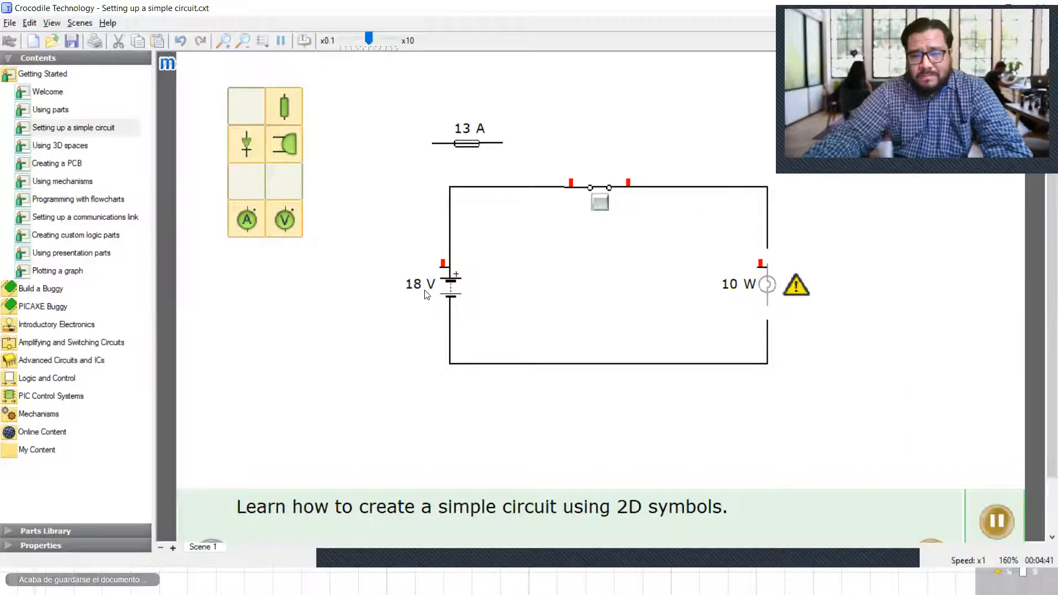
- Examine the fault details of the blown lamp and try to repair it
mouse_move(765, 287)
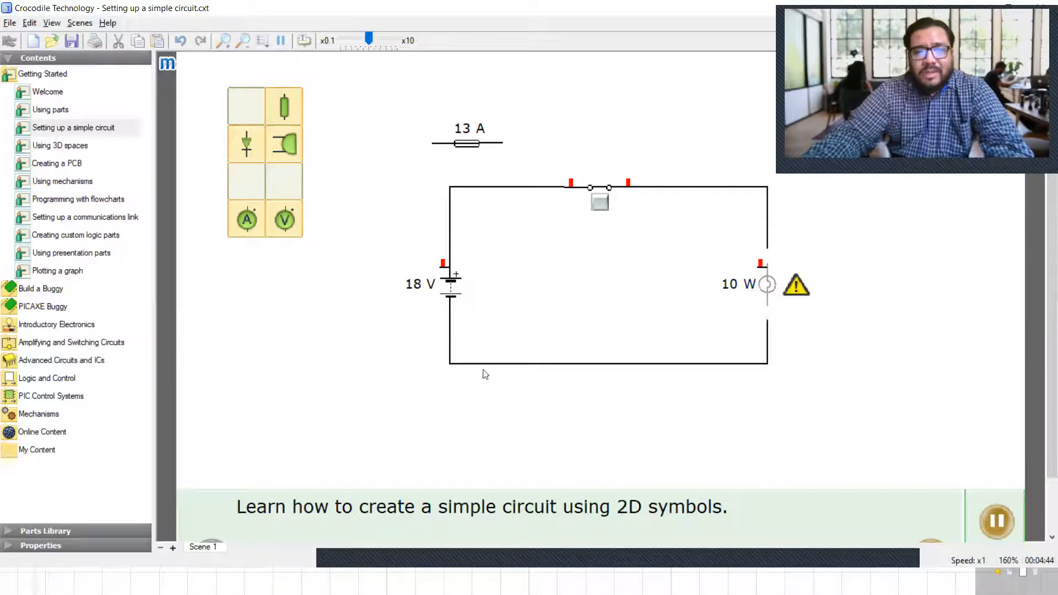
click(803, 284)
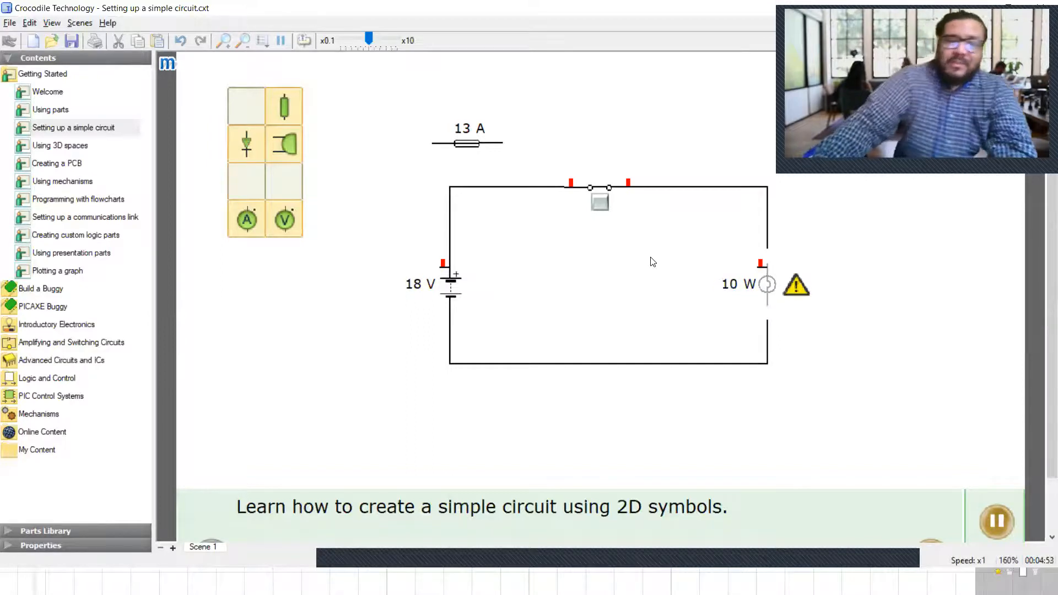
click(799, 286)
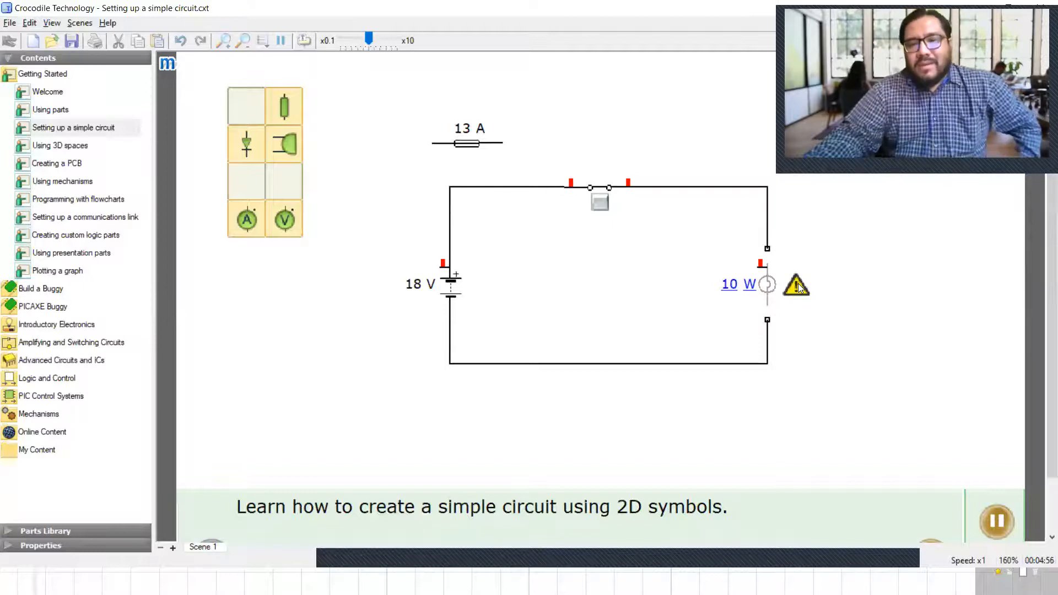
click(799, 287)
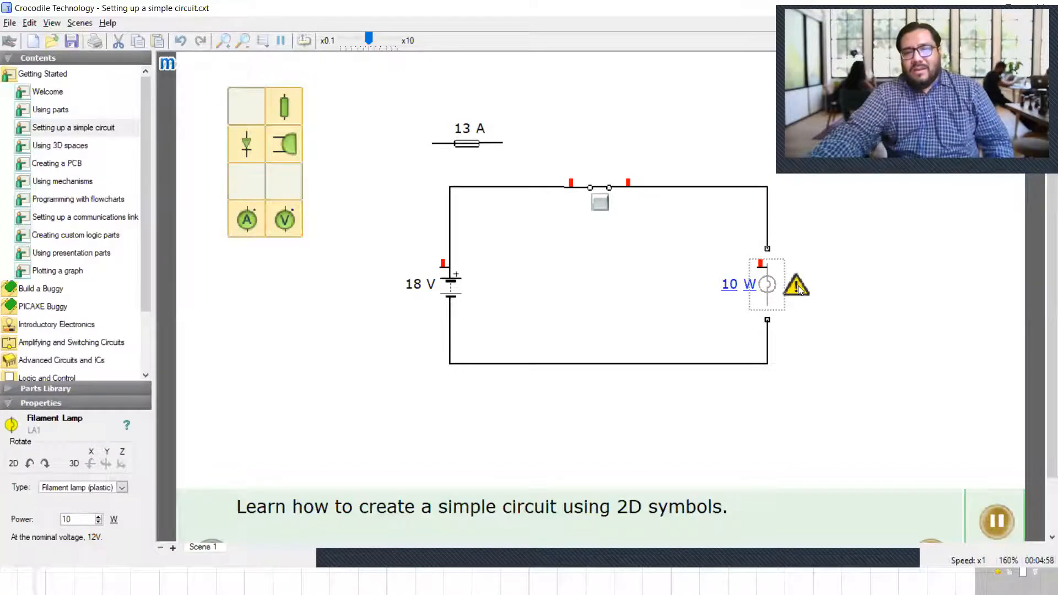
mouse_move(799, 288)
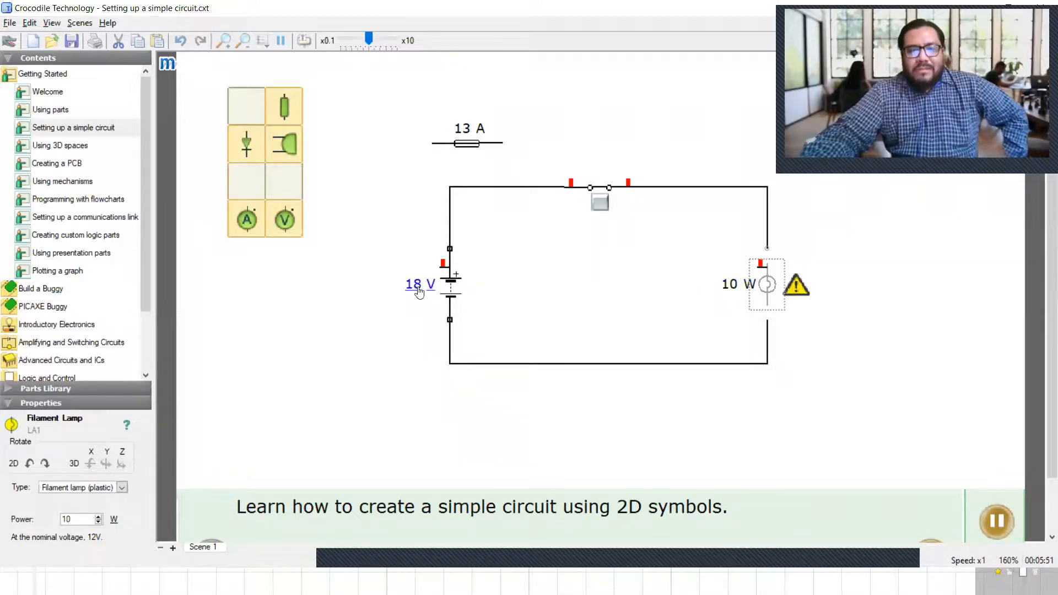
- Lower the battery's voltage to 15 V and repair the exploded lamp
click(418, 292)
key(BackSpace)
text(5)
key(Return)
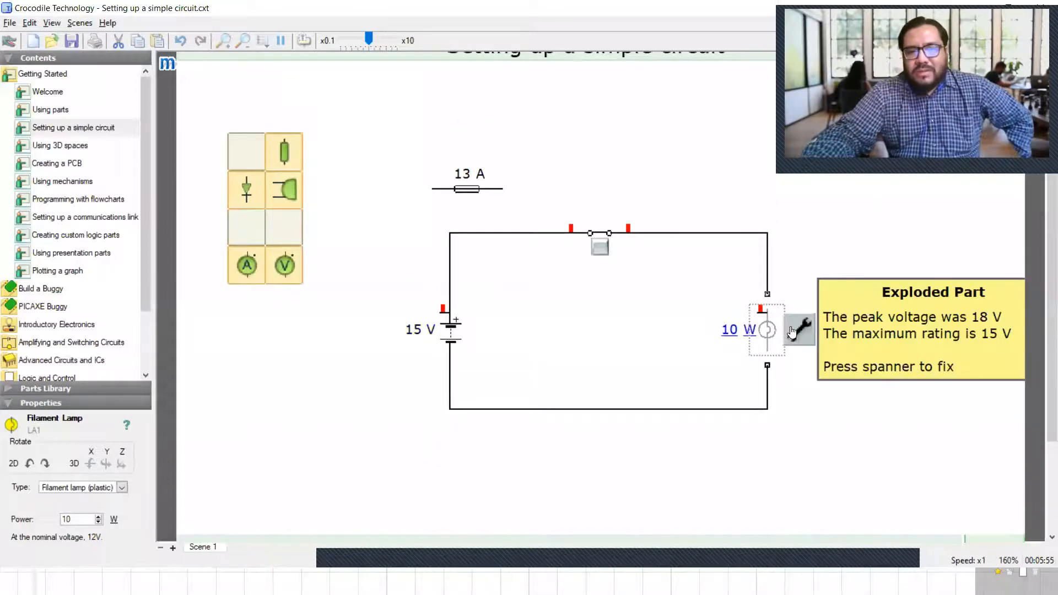
click(802, 332)
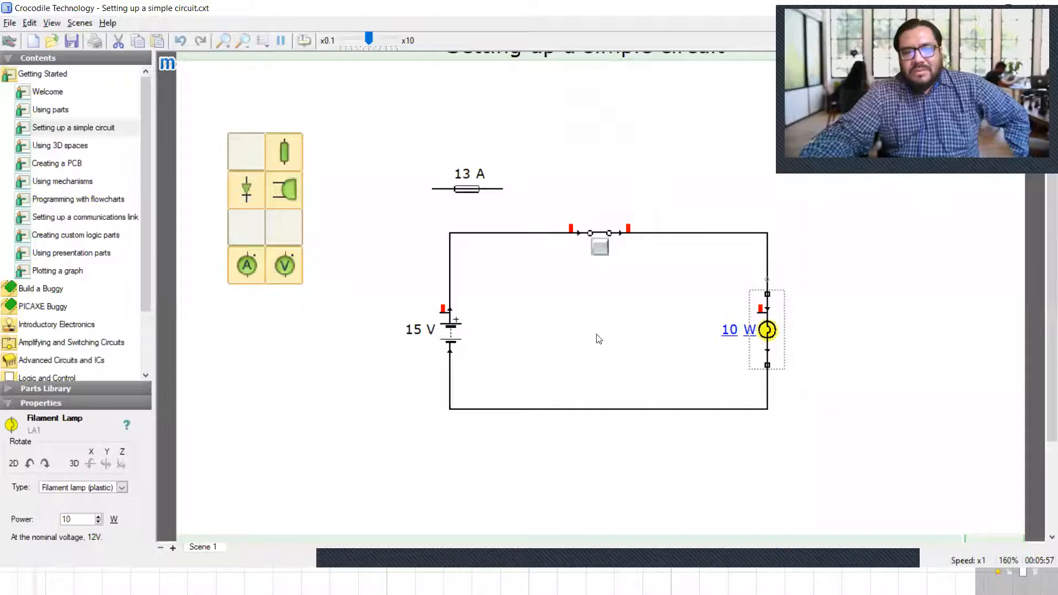
- Raise the battery's voltage to 15.5 V and check the lamp's fault details
click(421, 335)
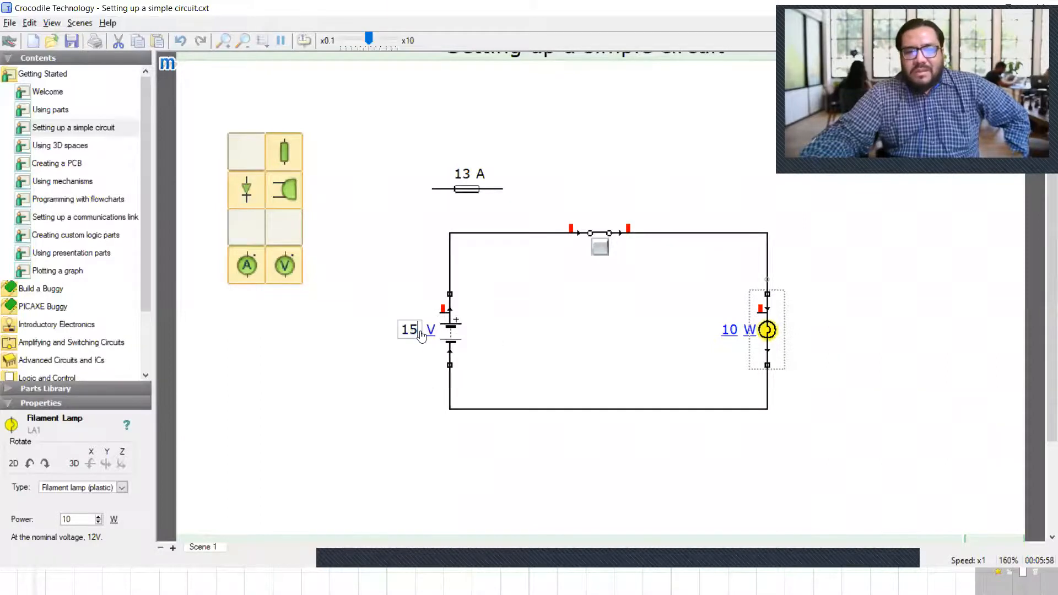
text(.5)
key(Return)
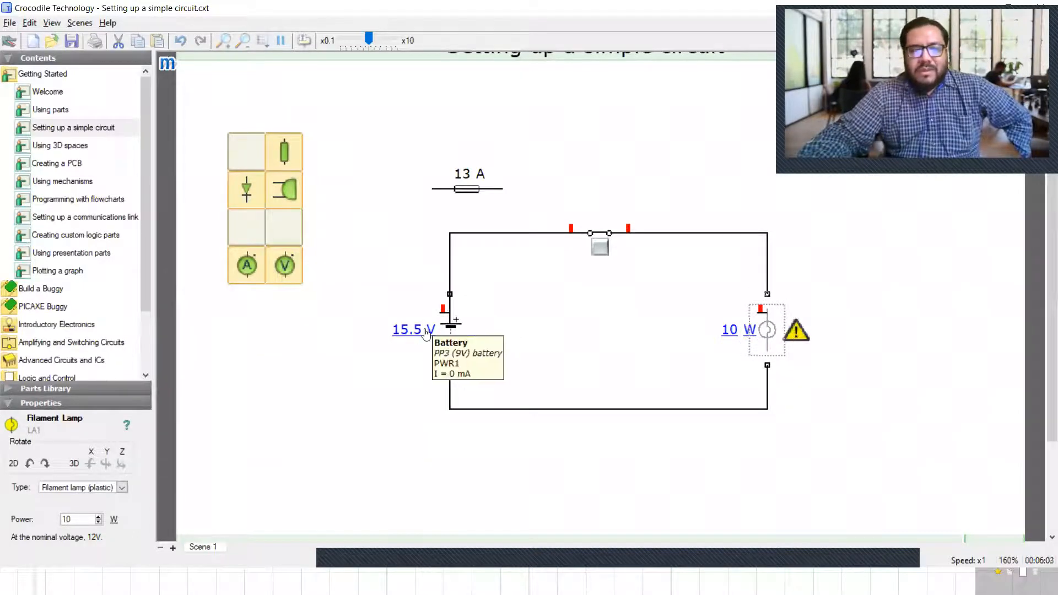
mouse_move(770, 323)
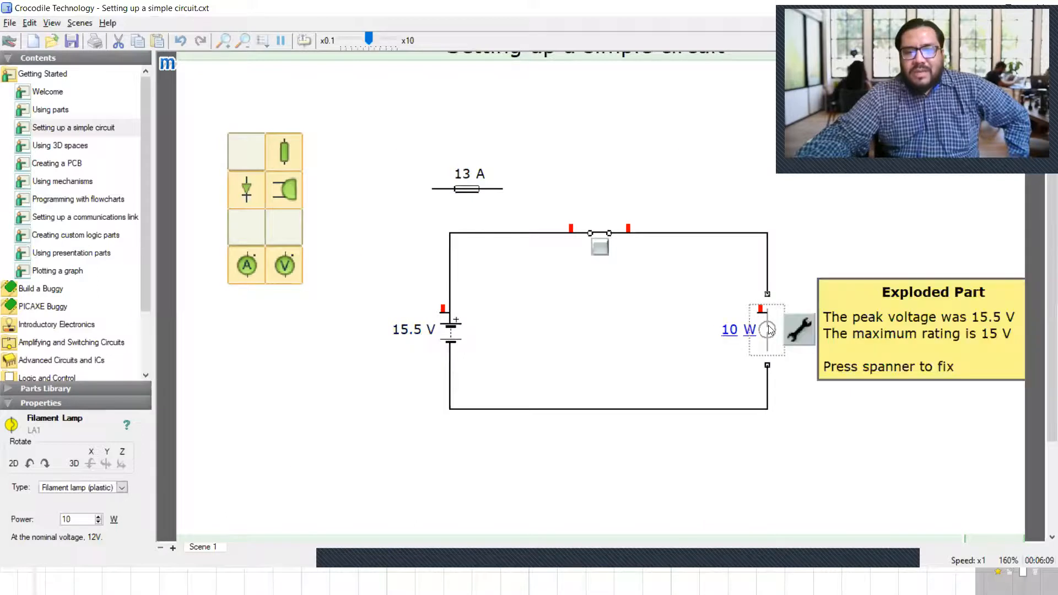
- Return the battery's voltage to 15 V and repair the lamp again
click(420, 339)
key(BackSpace)
key(BackSpace)
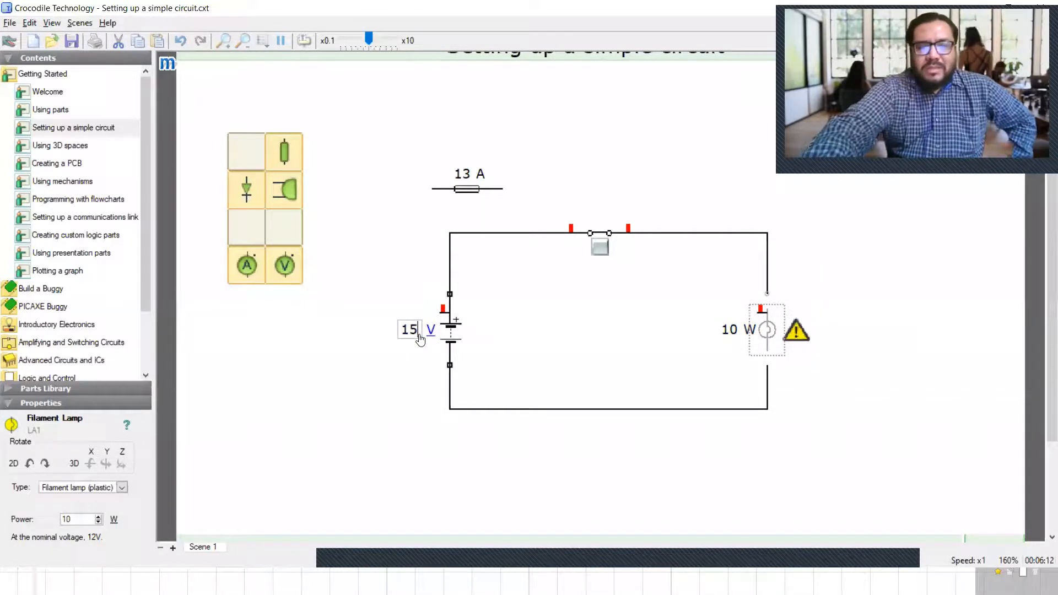
key(Return)
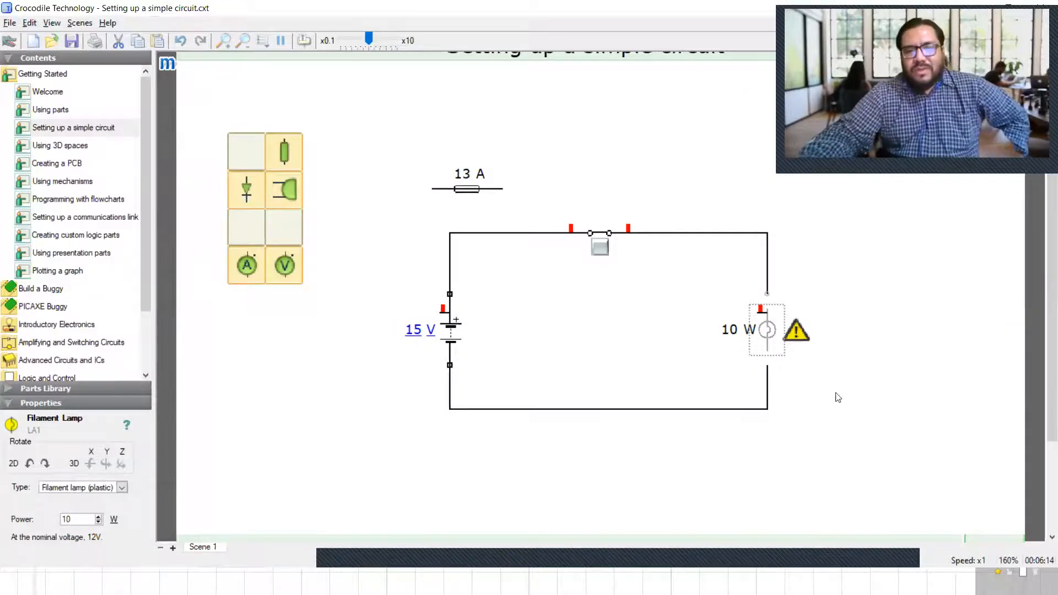
click(793, 334)
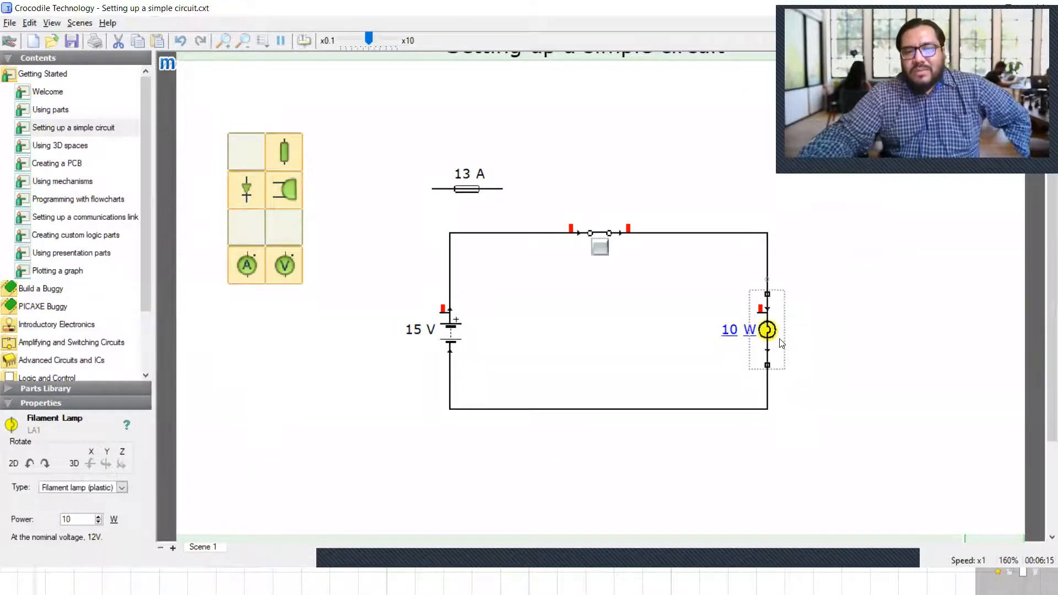
- Set the lamp's power rating to 12 W
click(733, 334)
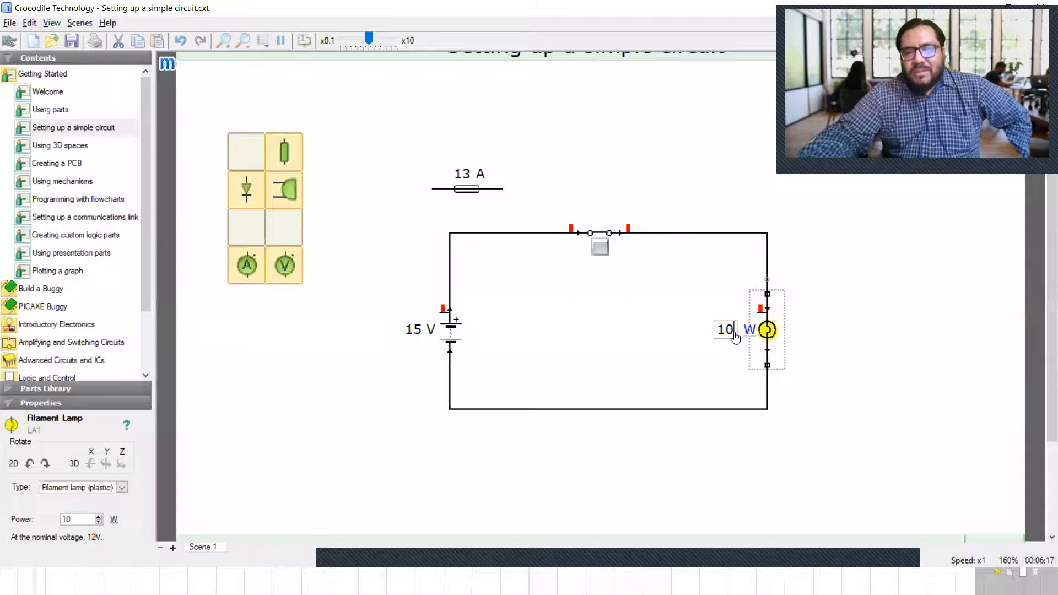
key(BackSpace)
text(2)
- Raise the battery's voltage to 18 V to test the 12 W lamp
click(425, 330)
key(BackSpace)
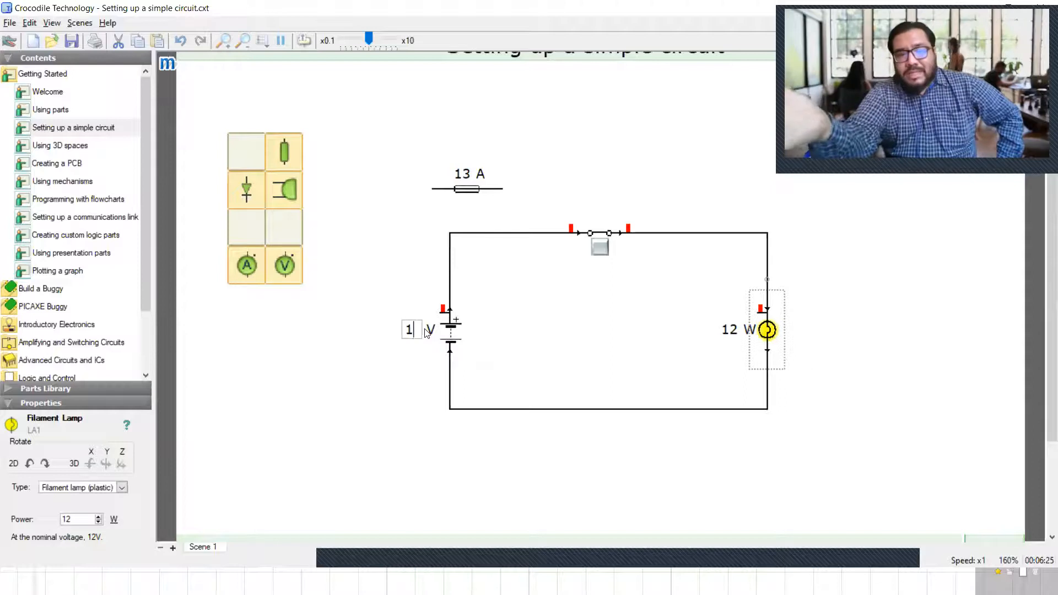
text(8)
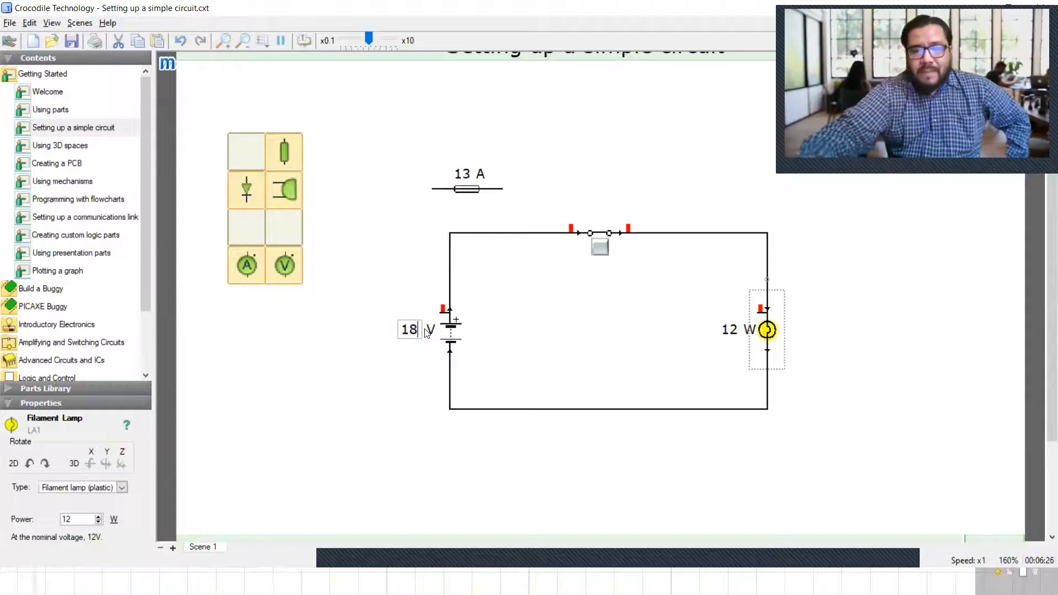
key(Return)
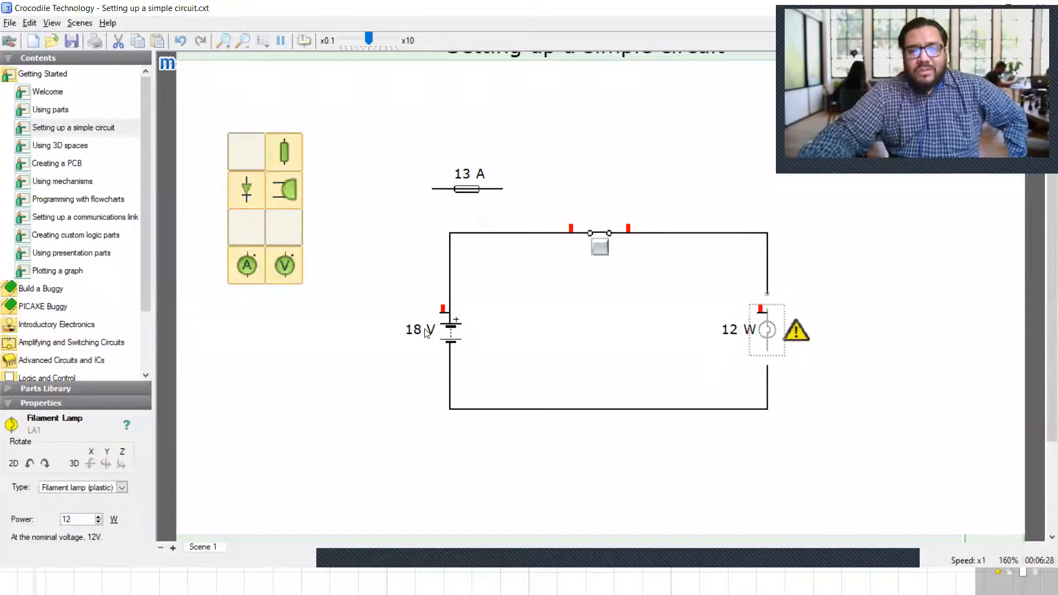
- Lower the battery's voltage to 17 V and repair the exploded lamp
click(426, 332)
click(420, 335)
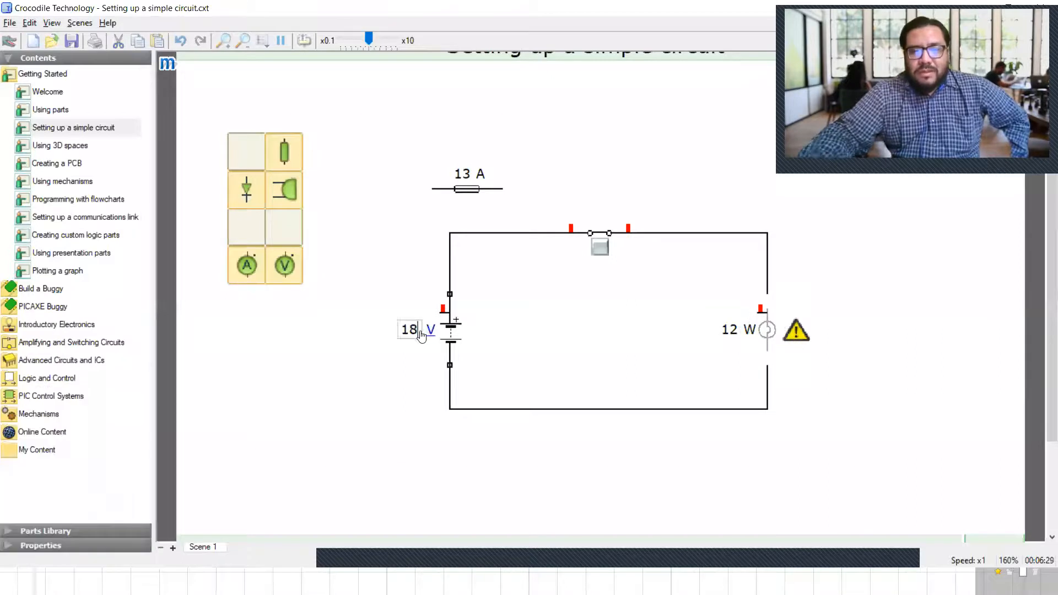
key(BackSpace)
text(8)
key(Return)
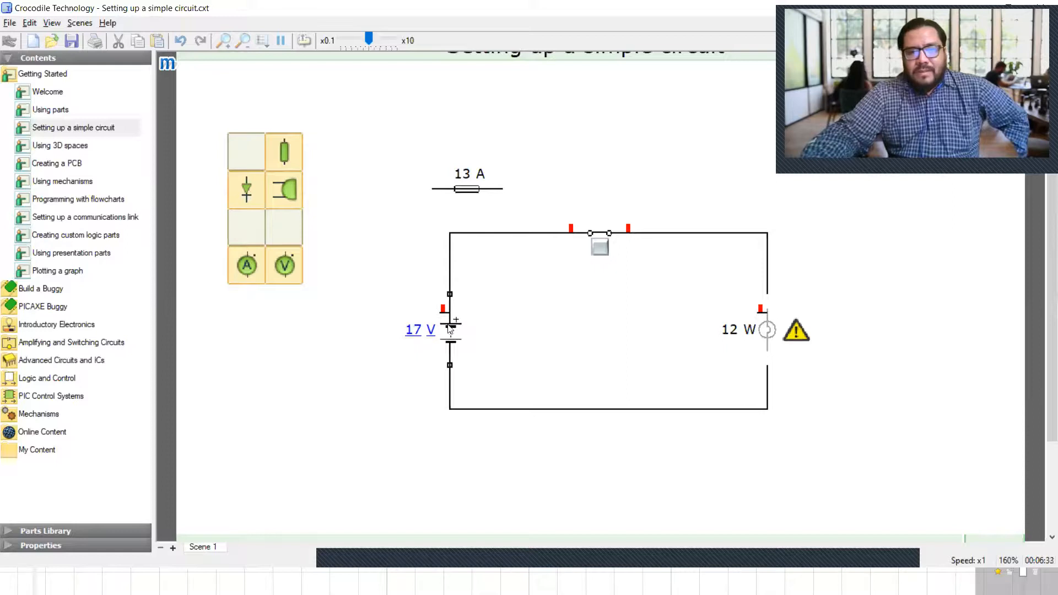
click(798, 333)
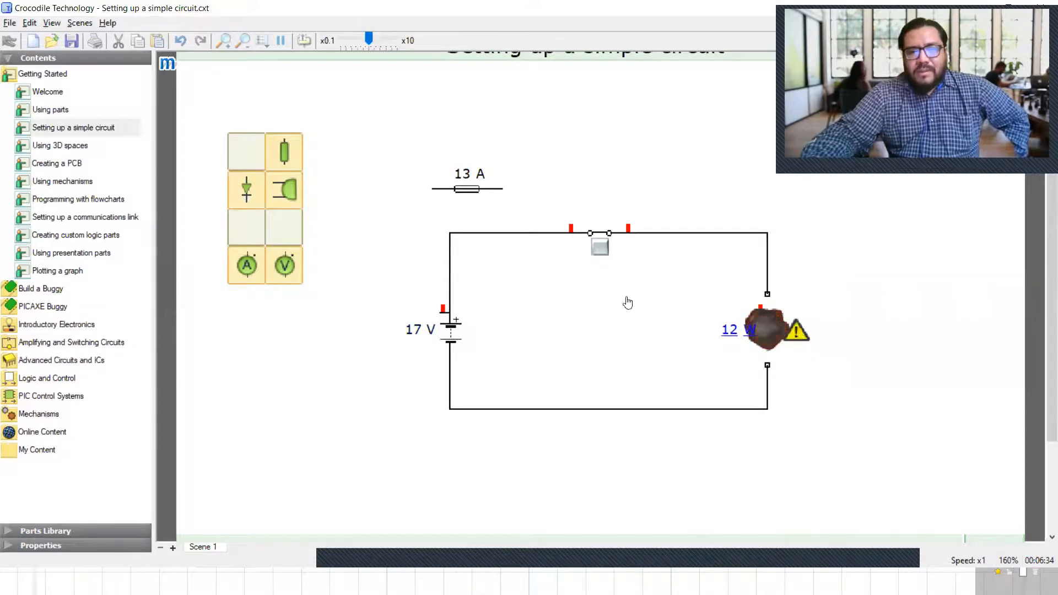
- Reduce the battery's voltage to 16 V and repair the lamp to test it again
click(421, 332)
key(BackSpace)
text(6)
key(Escape)
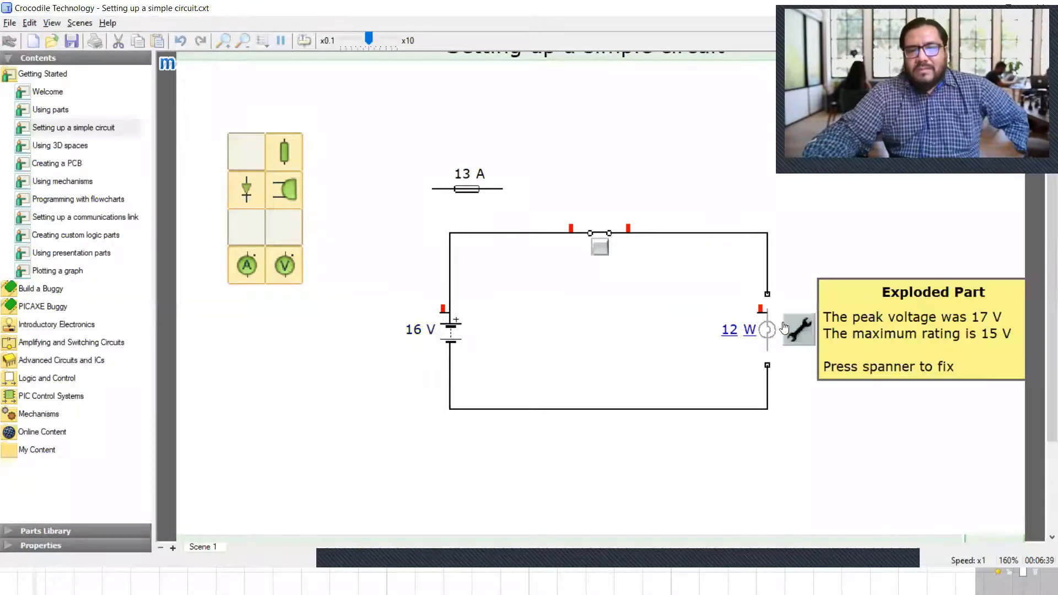
click(797, 329)
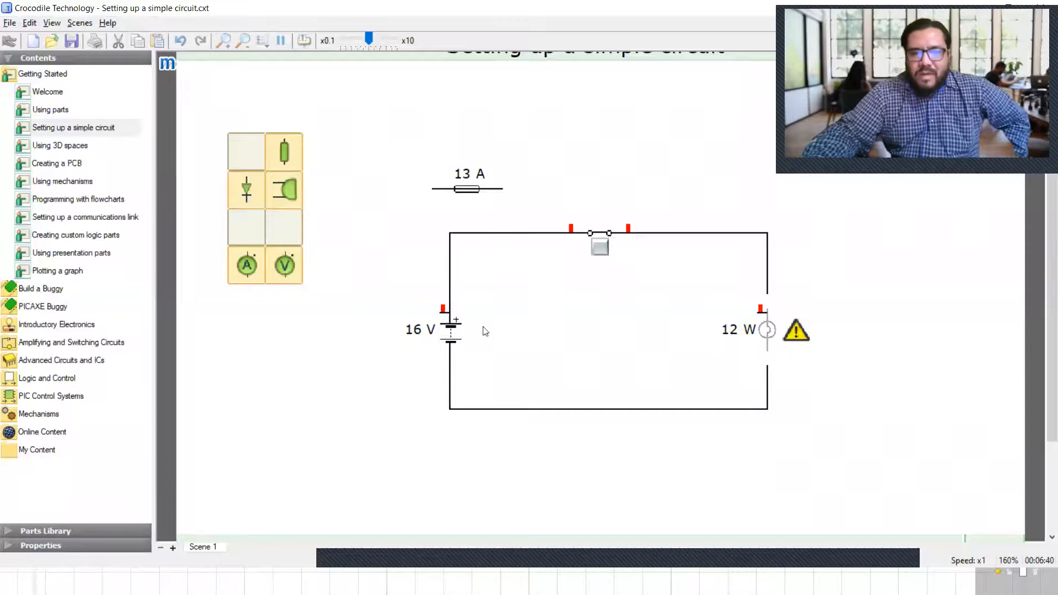
mouse_move(780, 336)
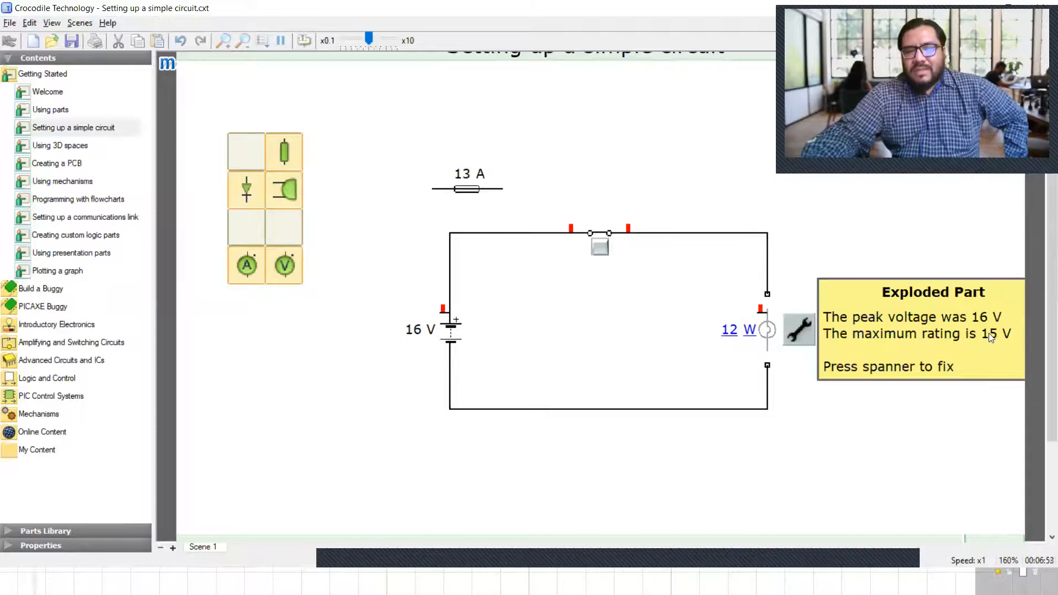
- Bring the battery's voltage back to the lamp's 15 V maximum rating and repair the lamp
click(419, 333)
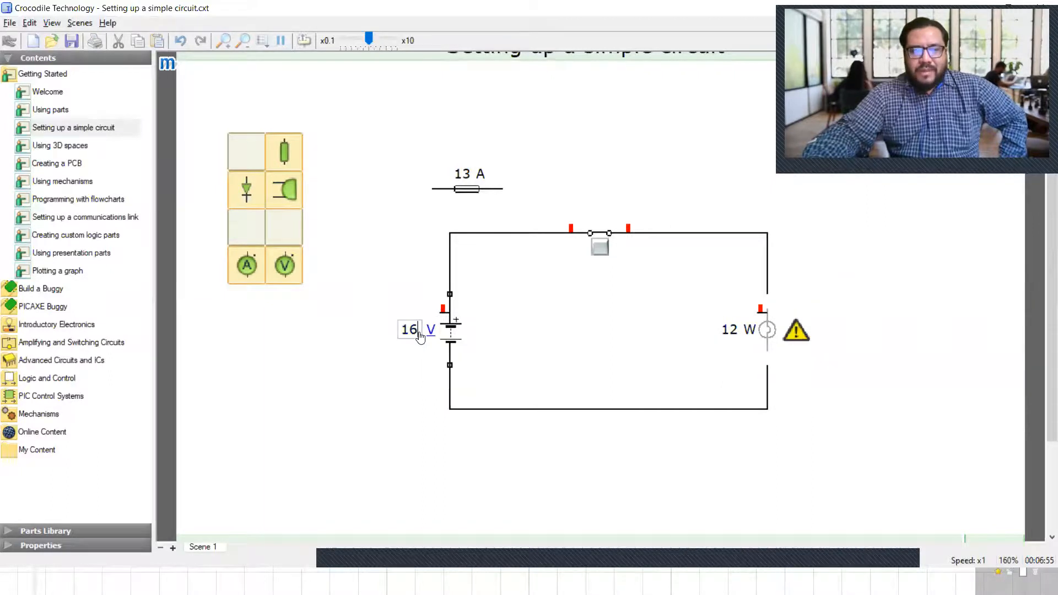
key(BackSpace)
text(5)
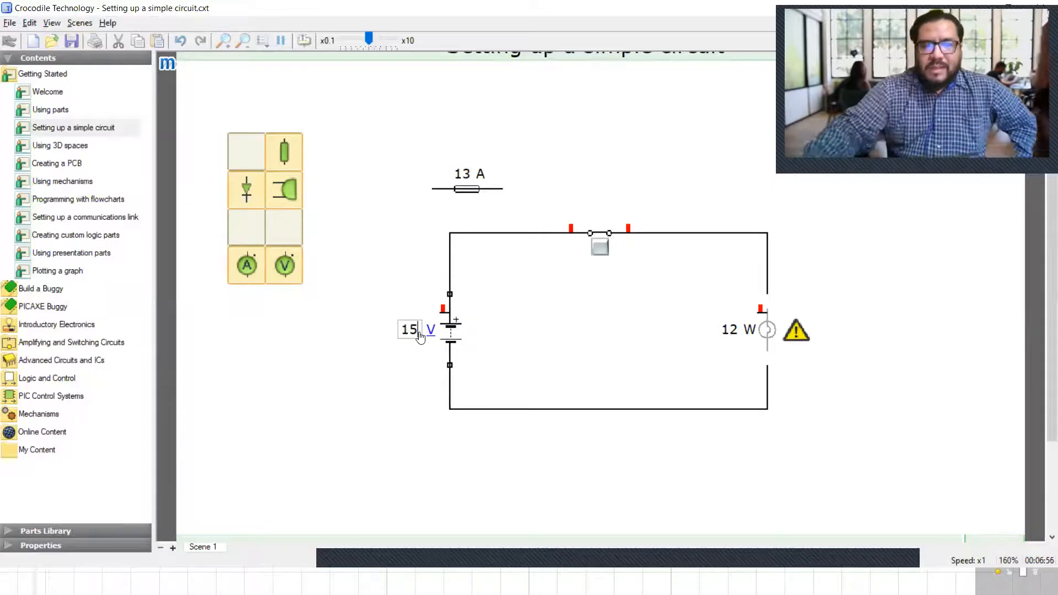
click(533, 317)
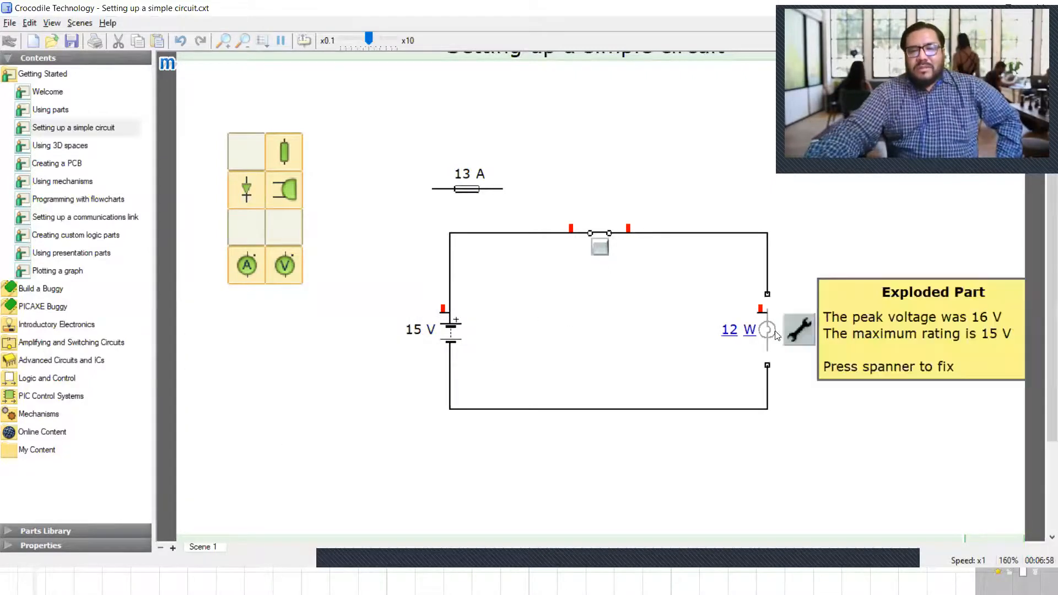
click(799, 337)
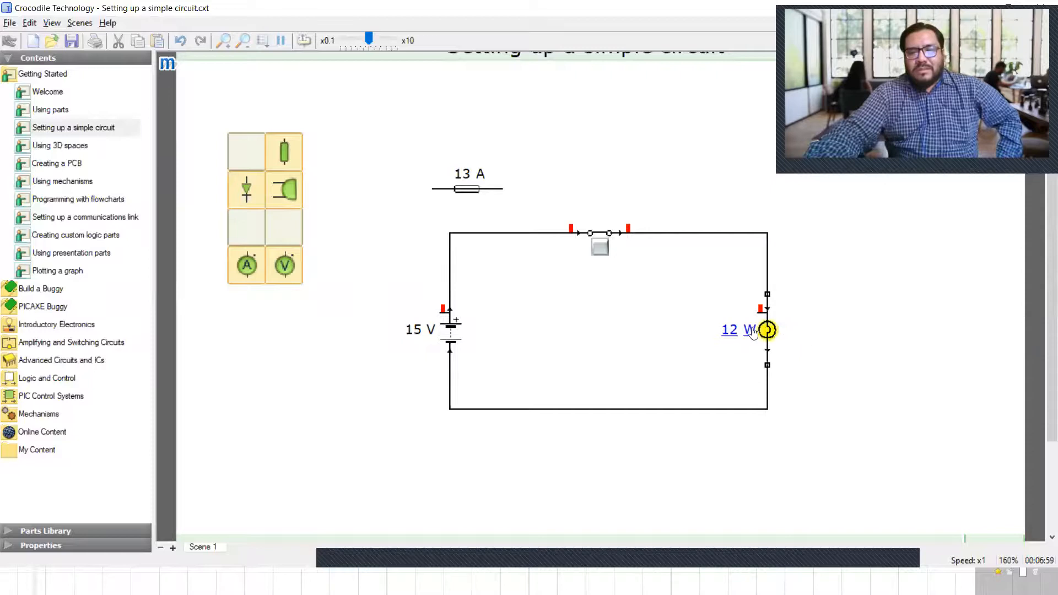
- Set the battery's voltage to 5 V
click(422, 335)
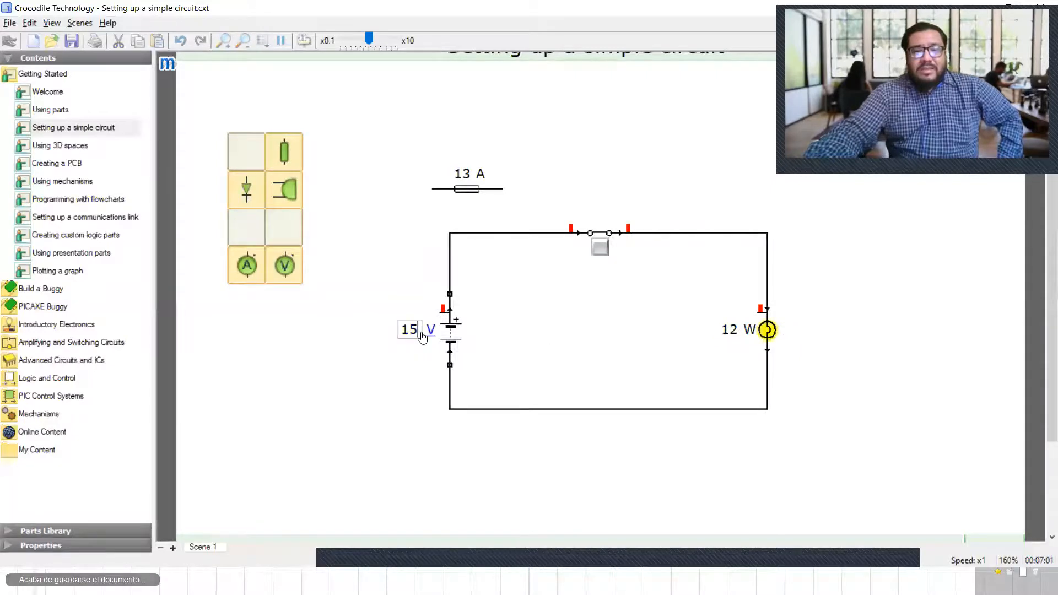
key(BackSpace)
key(BackSpace)
text(5)
key(Return)
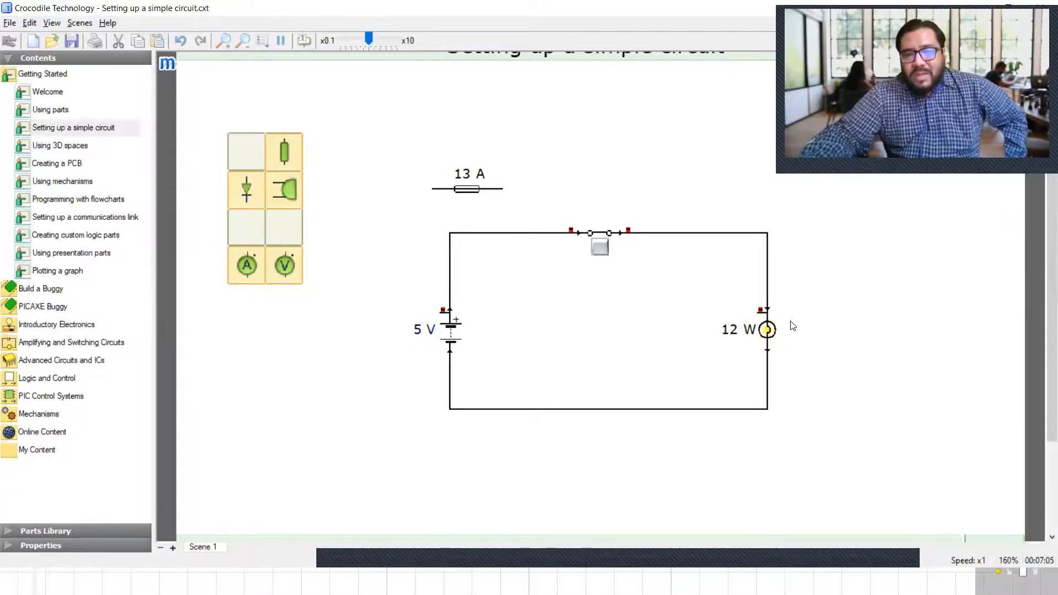
click(773, 335)
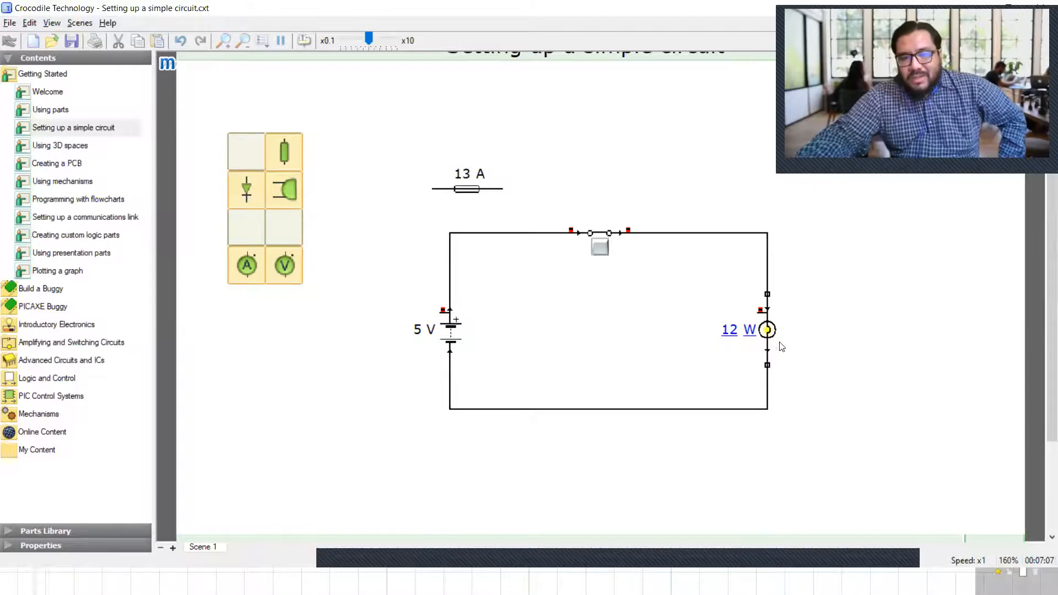
click(347, 344)
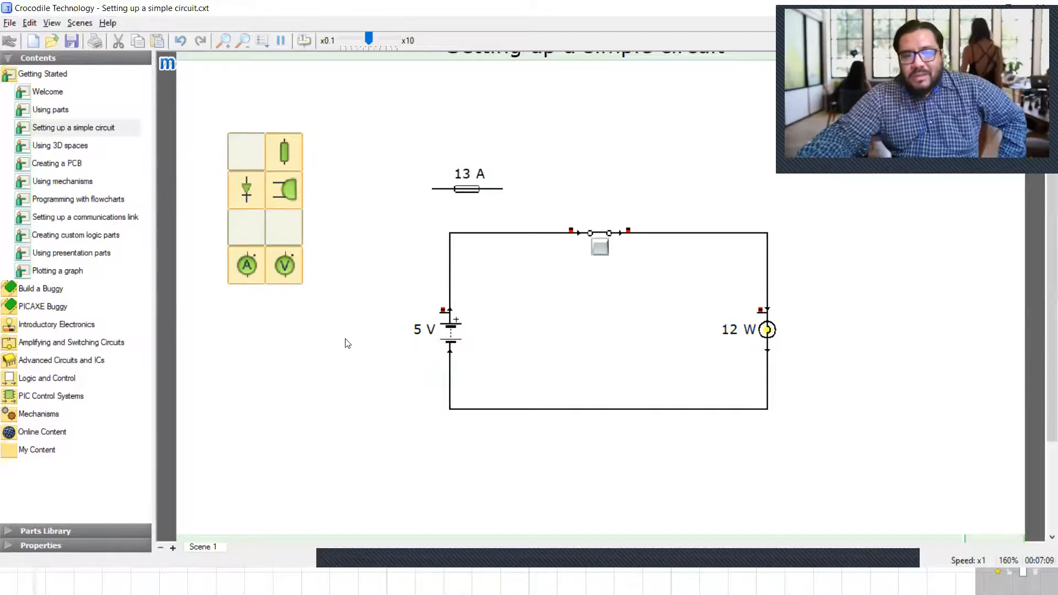
click(766, 331)
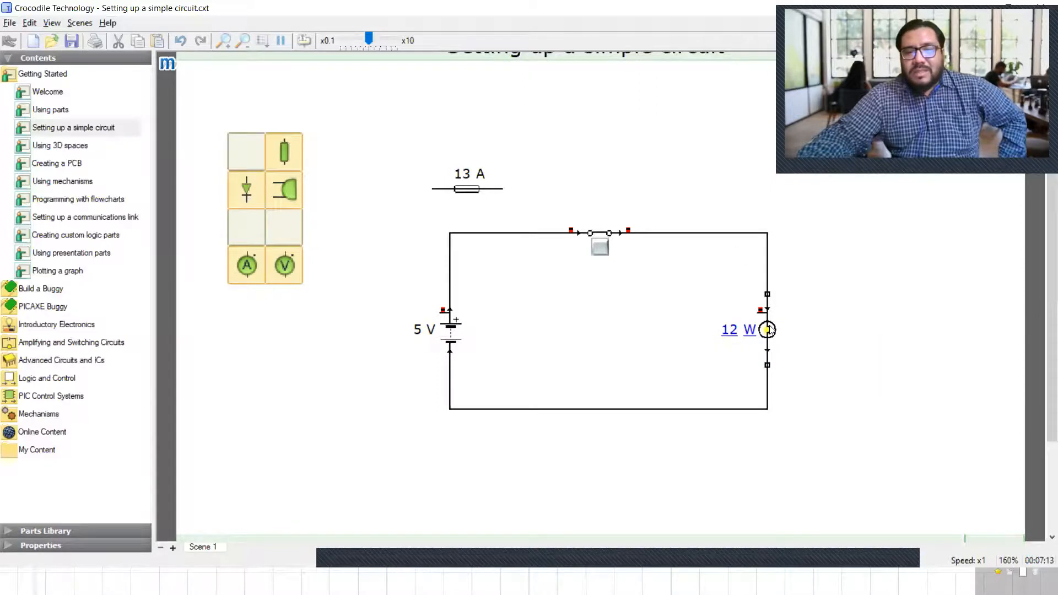
mouse_move(774, 332)
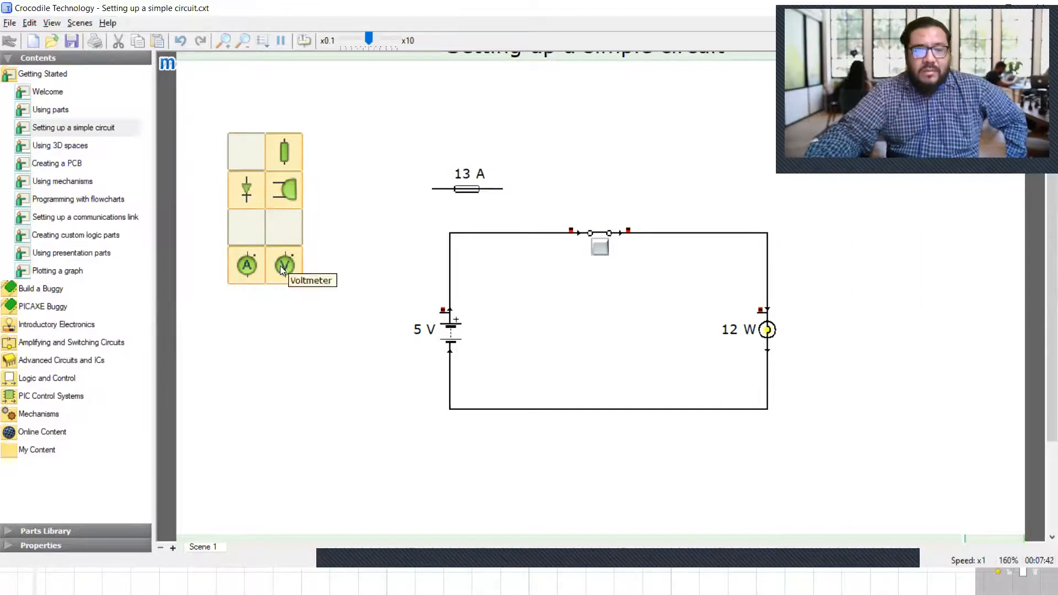
- Place the voltmeter to the right of the lamp and the ammeter to the right of the voltmeter
drag(282, 265, 413, 463)
drag(566, 484, 878, 331)
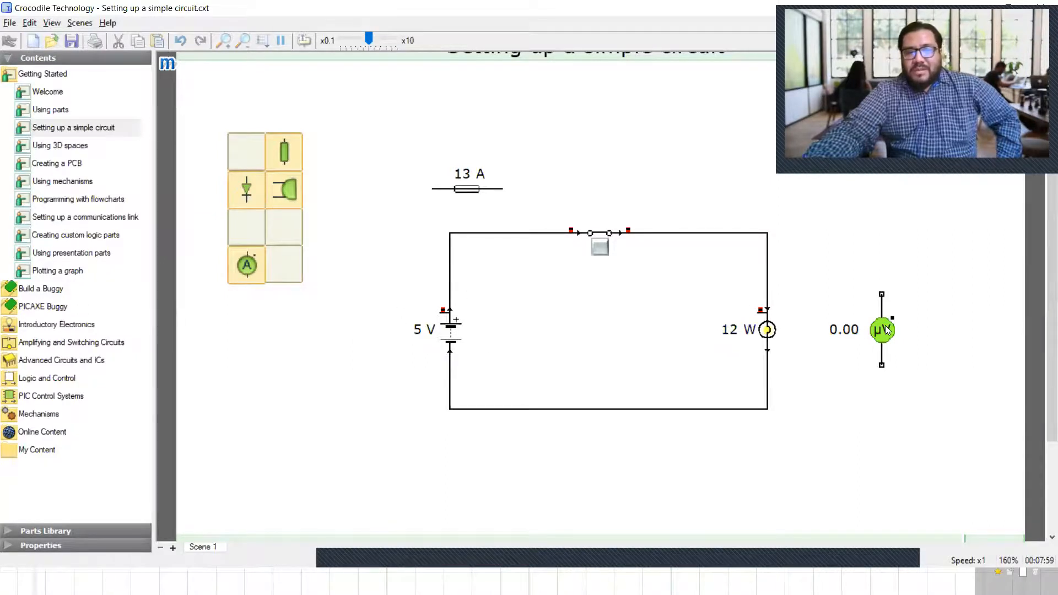
drag(886, 327, 862, 322)
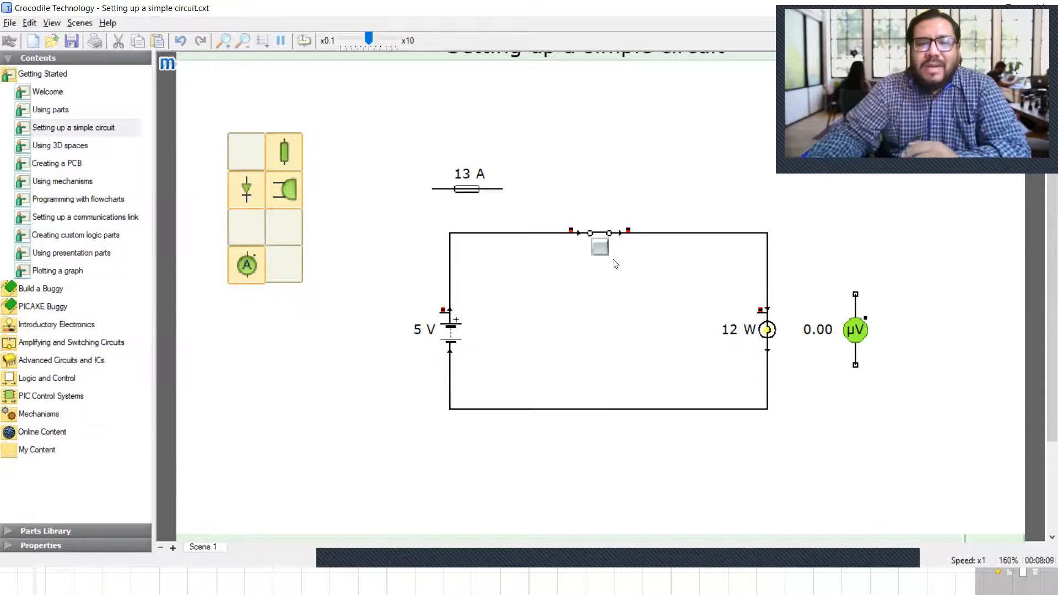
drag(246, 271, 926, 333)
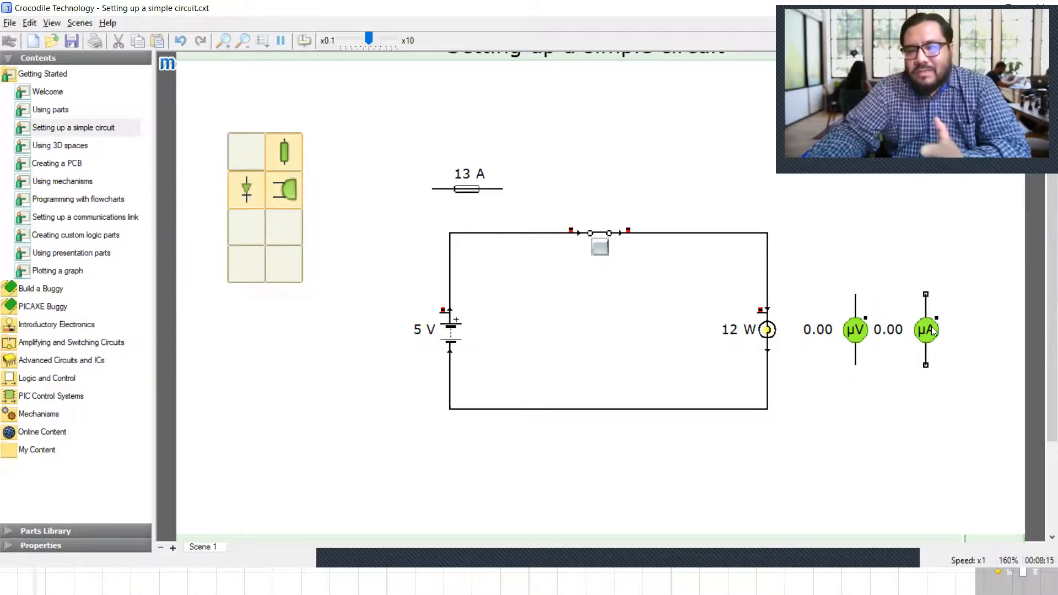
- Try repositioning the ammeter and wiring it to the voltmeter, and undo these changes
drag(932, 325, 861, 259)
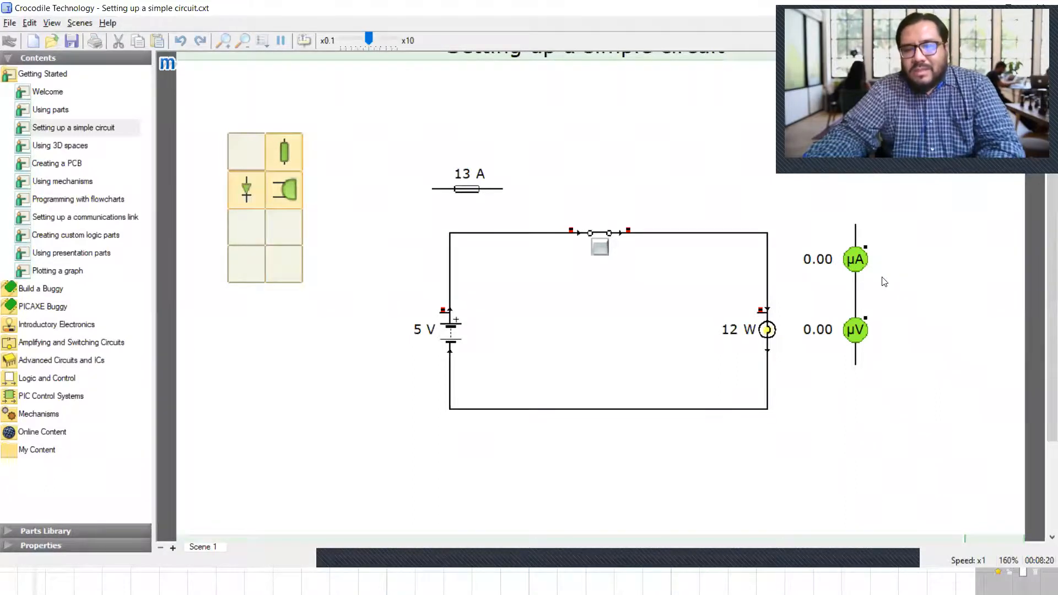
key(ctrl+z)
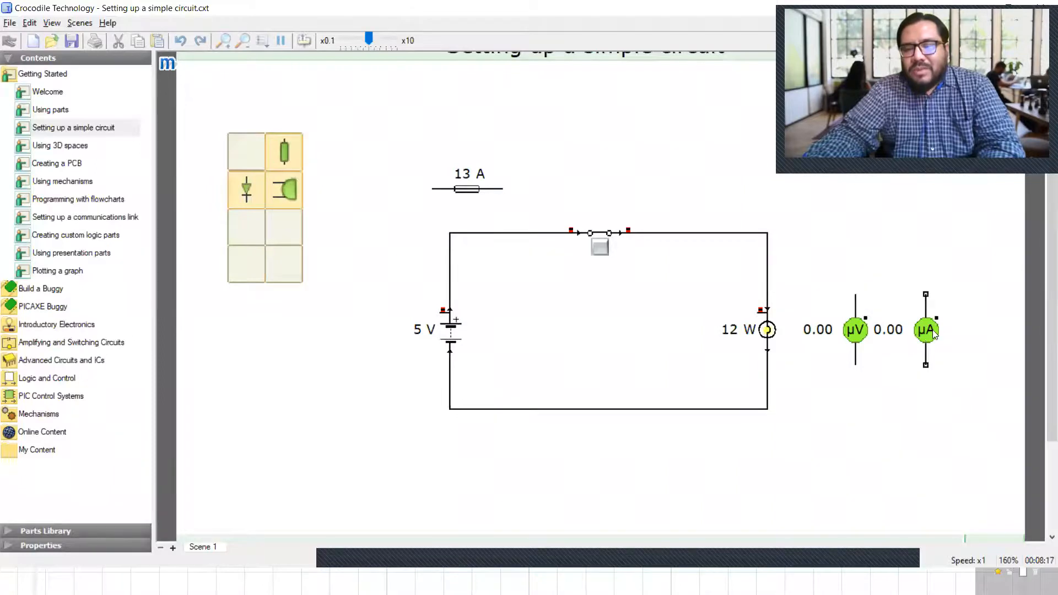
drag(929, 332, 938, 325)
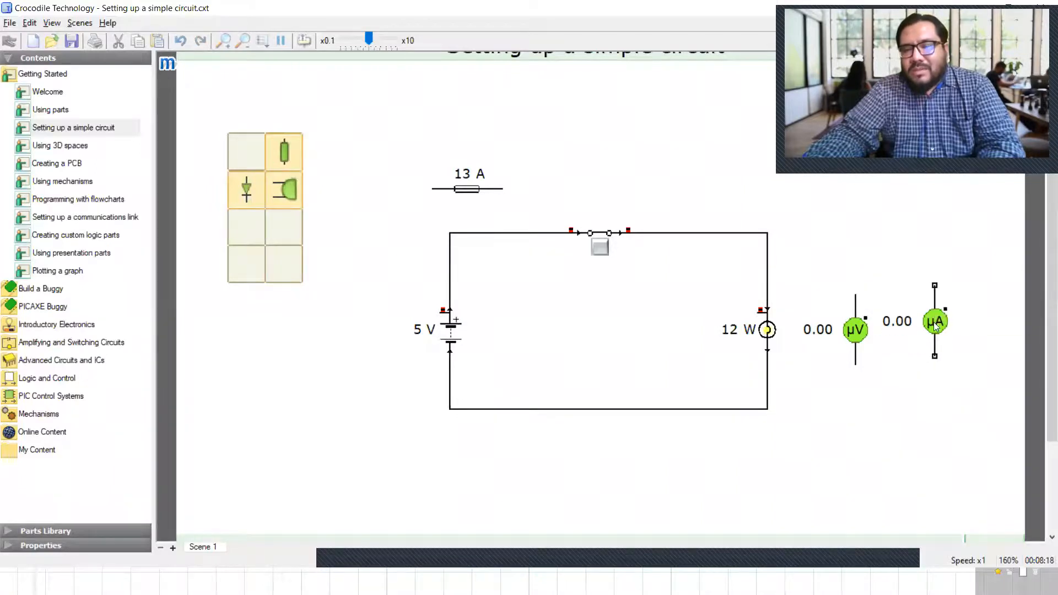
drag(934, 288, 855, 285)
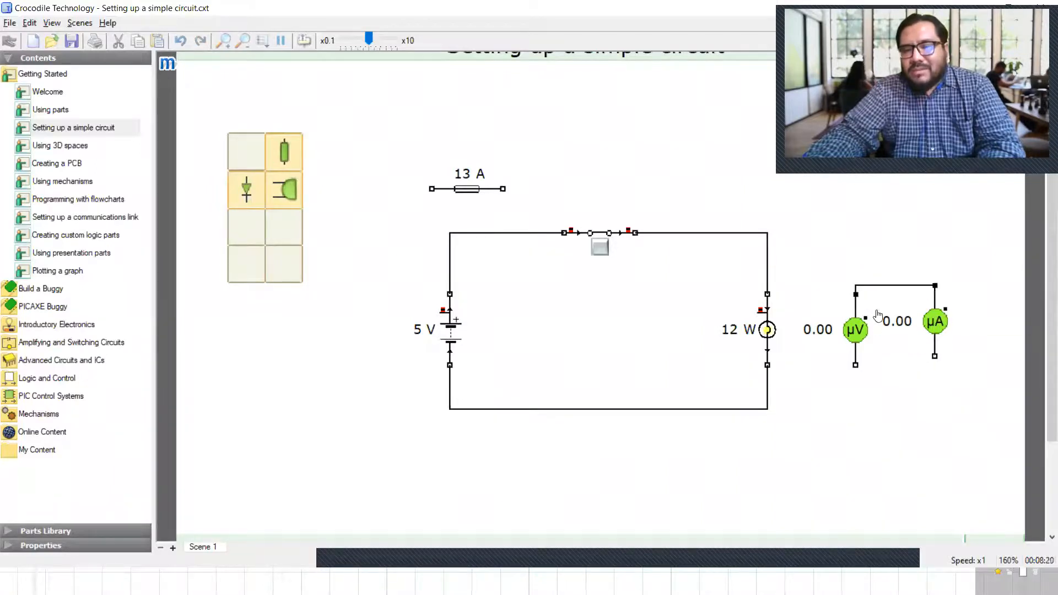
drag(934, 359, 855, 383)
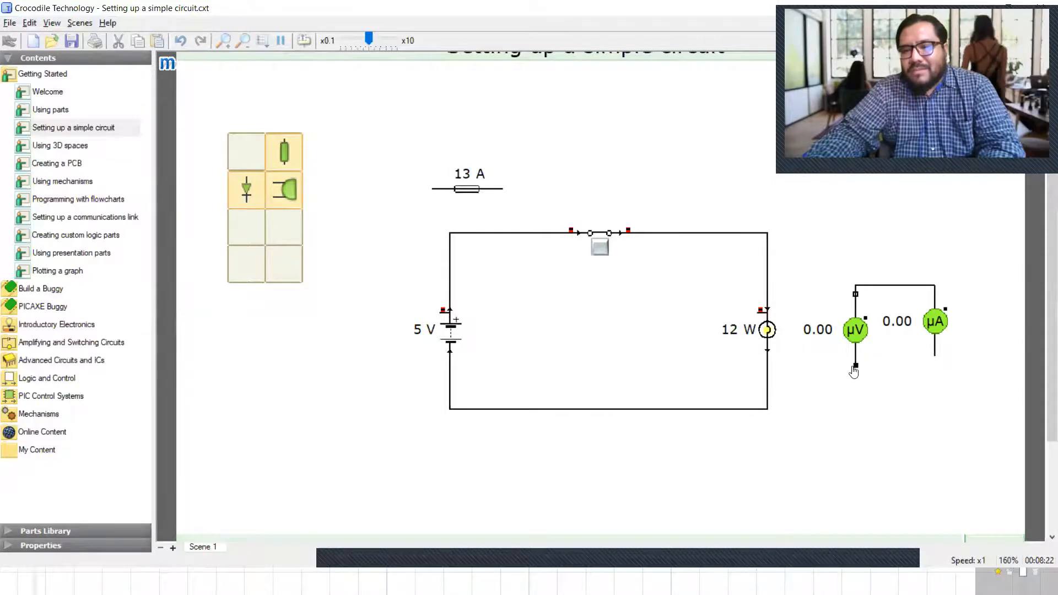
drag(937, 366, 939, 366)
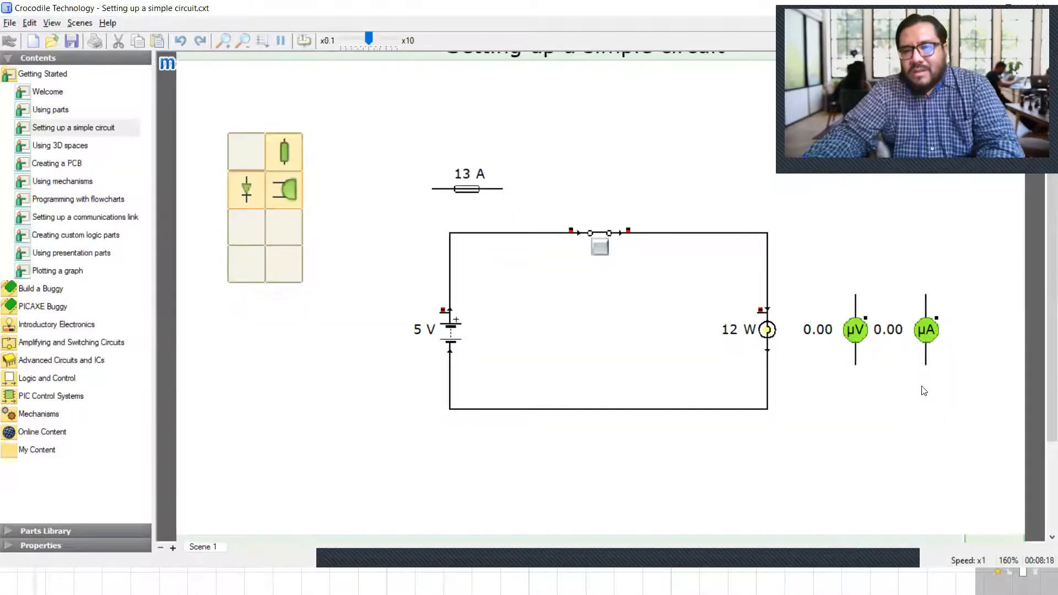
- Move the ammeter to the free area left of the battery, below the parts tray
drag(931, 334, 956, 335)
drag(929, 389, 255, 347)
click(718, 402)
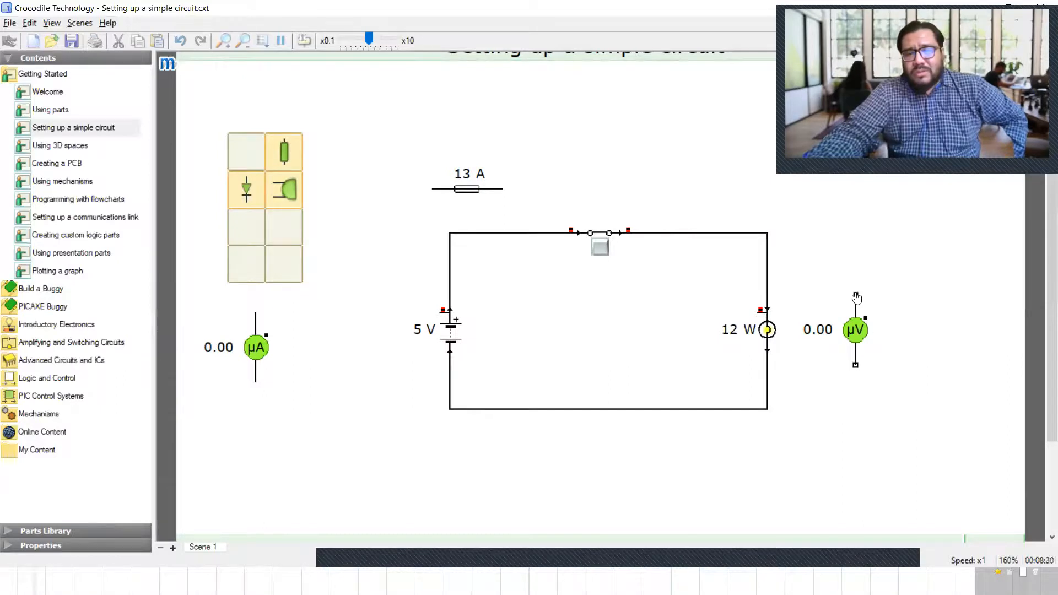
- Try connecting the voltmeter across the lamp, and delete the wire between their upper terminals
mouse_move(855, 298)
drag(855, 296, 768, 294)
drag(857, 368, 769, 368)
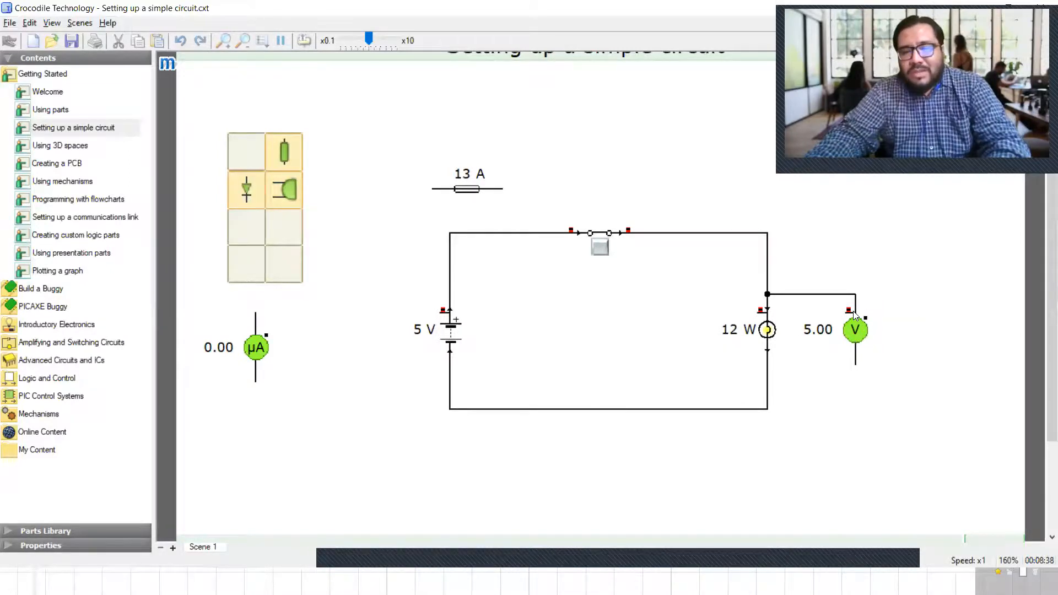
click(817, 295)
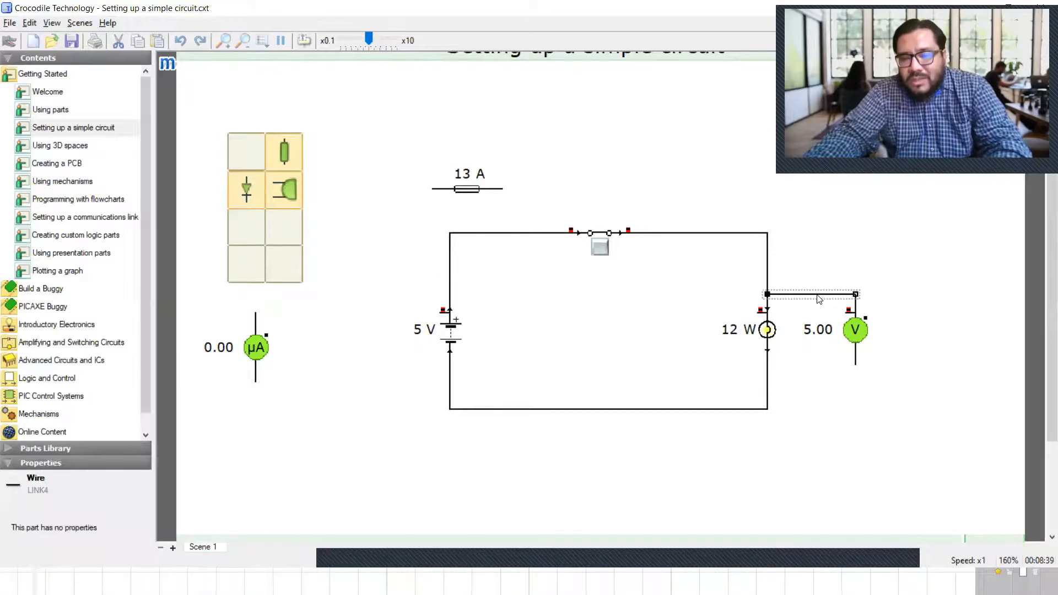
key(Delete)
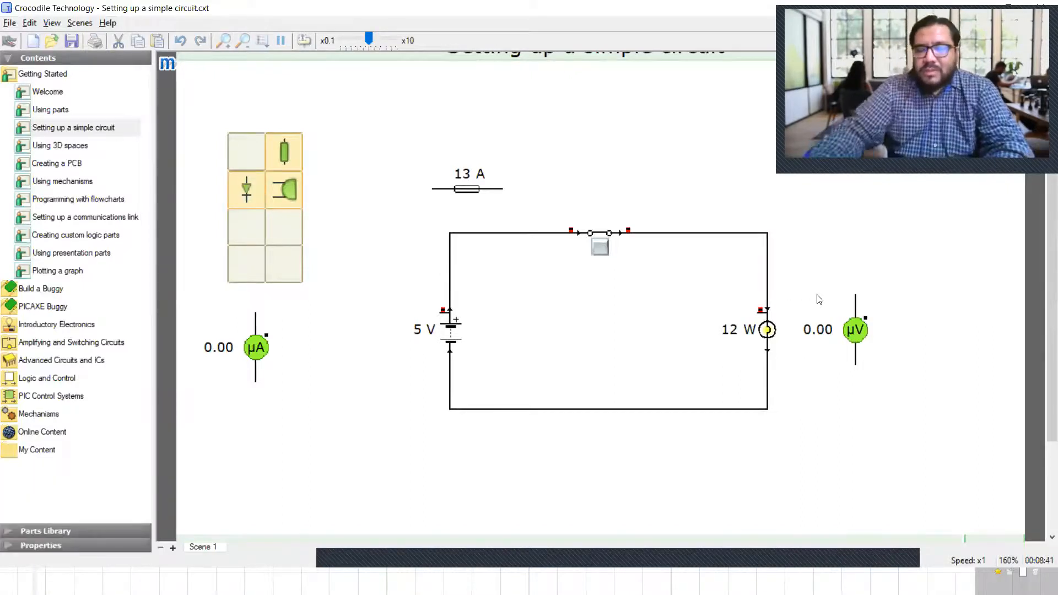
- Rotate the voltmeter beside the lamp by 180 degrees
click(861, 331)
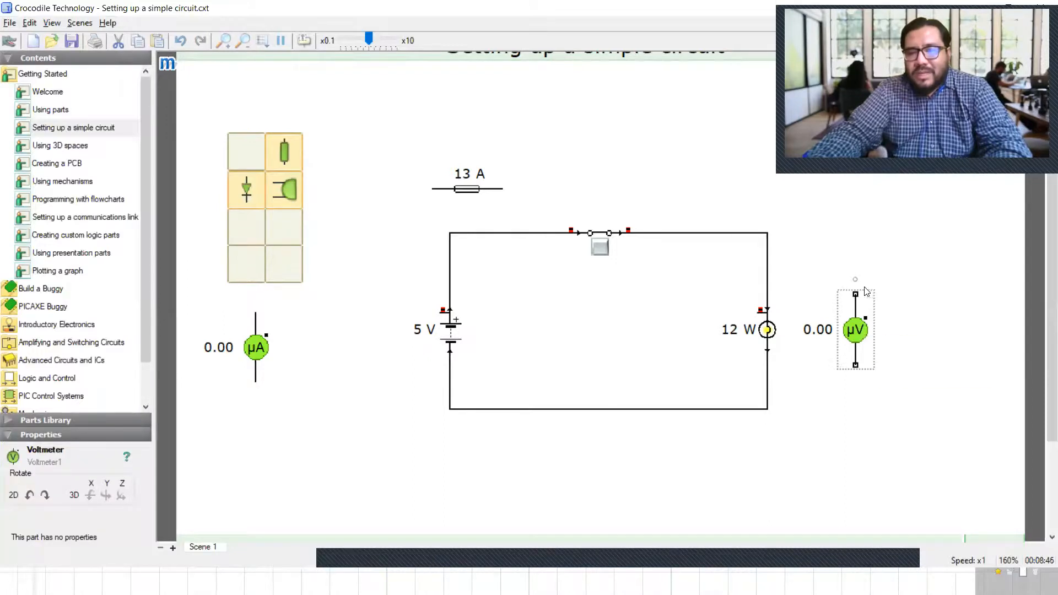
drag(850, 279, 800, 318)
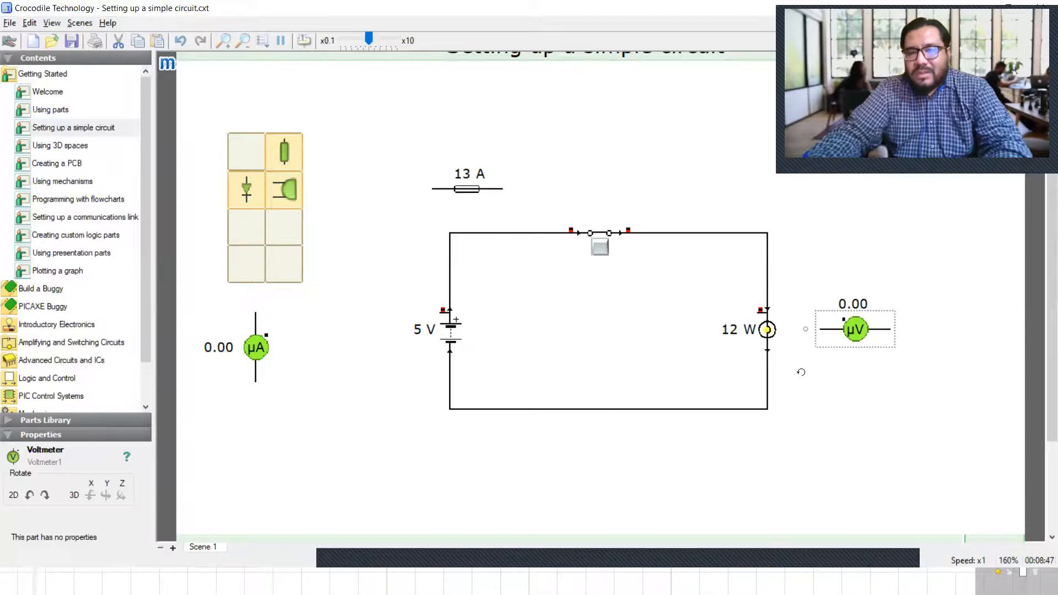
drag(801, 373, 818, 403)
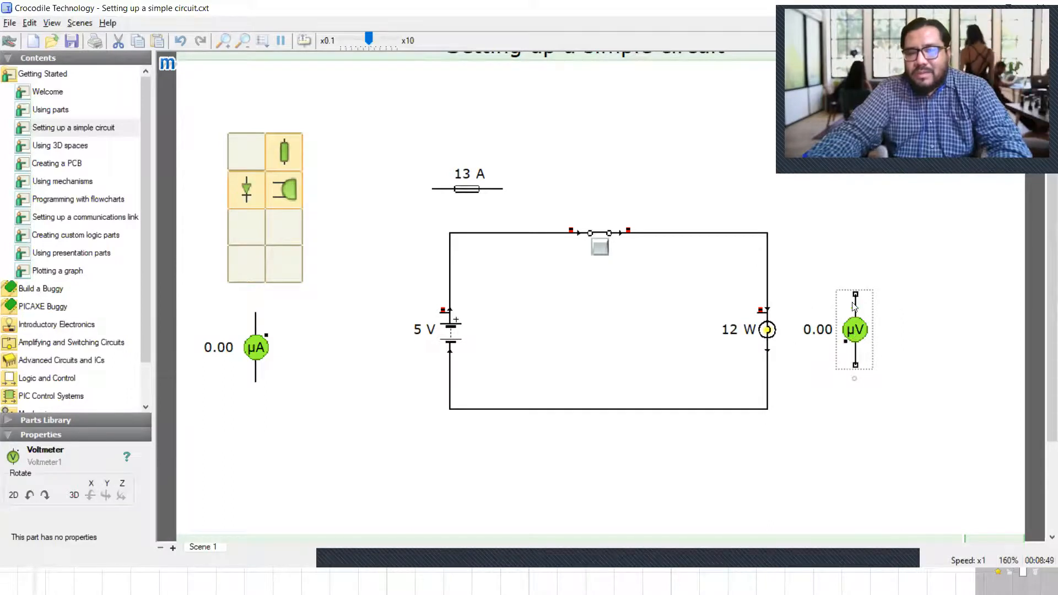
- Try wiring the voltmeter in parallel with the lamp, joining its upper and lower terminals to the lamp's matching ends
drag(854, 296, 767, 294)
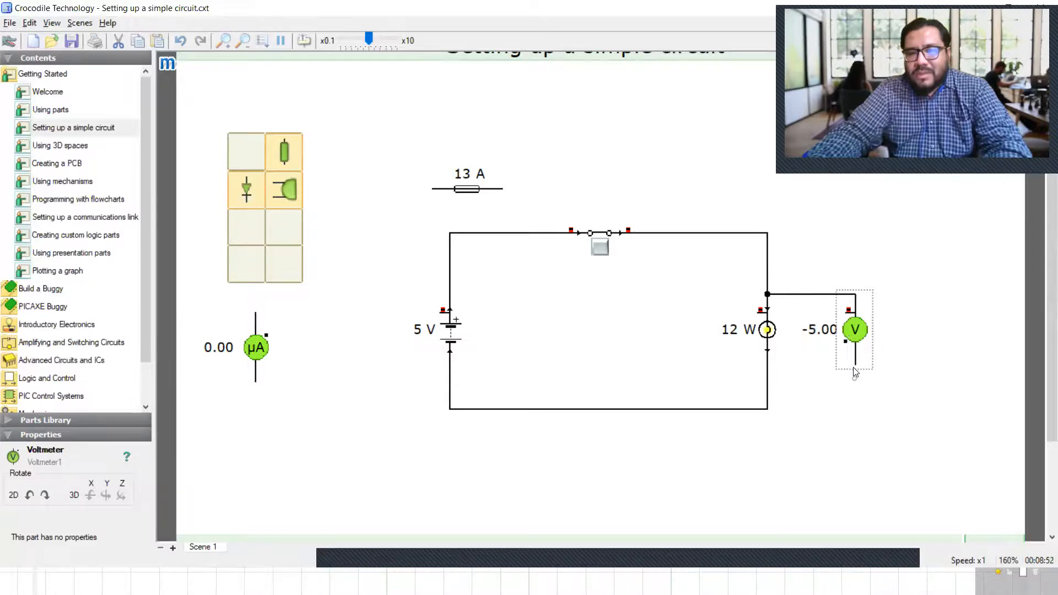
drag(856, 366, 767, 365)
click(894, 349)
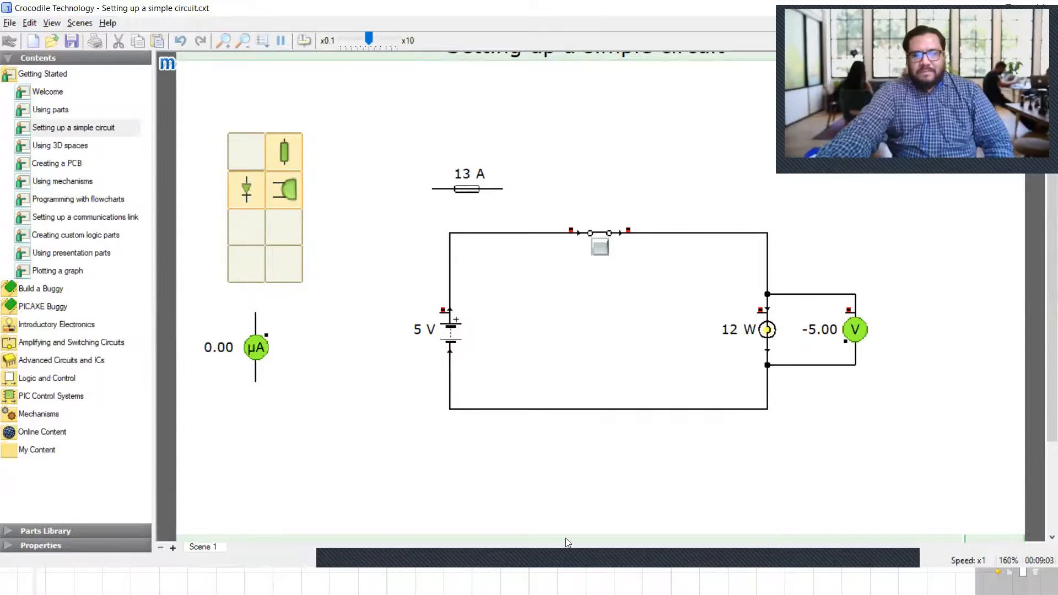
click(888, 533)
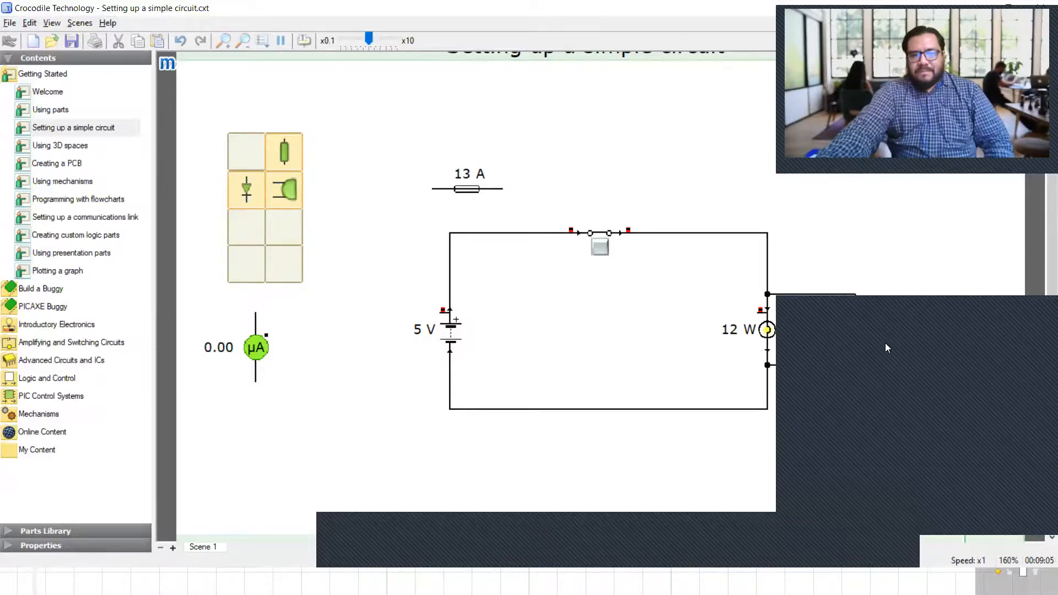
click(893, 312)
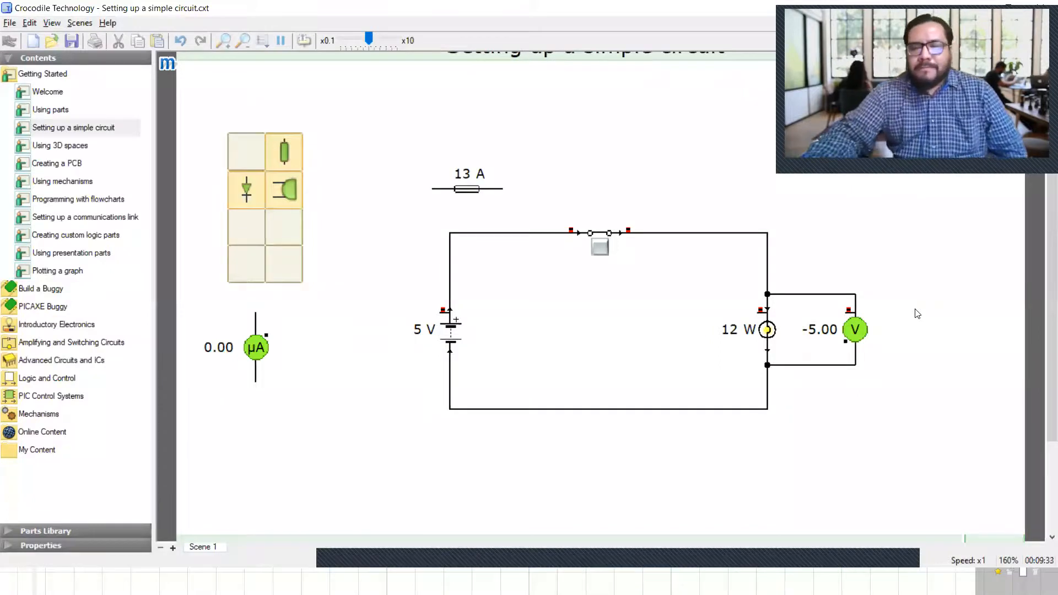
click(805, 298)
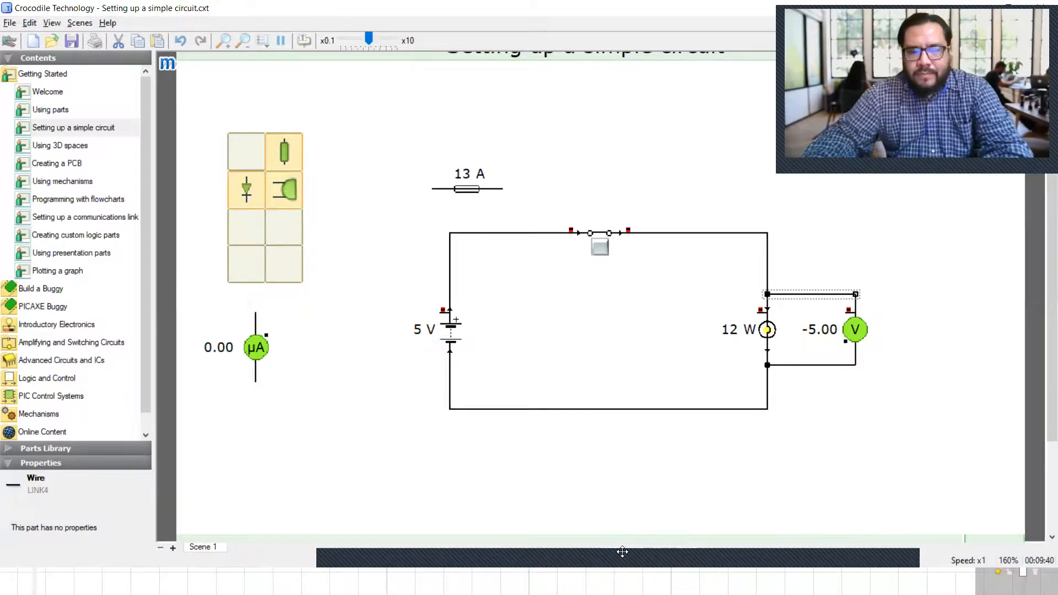
mouse_move(622, 551)
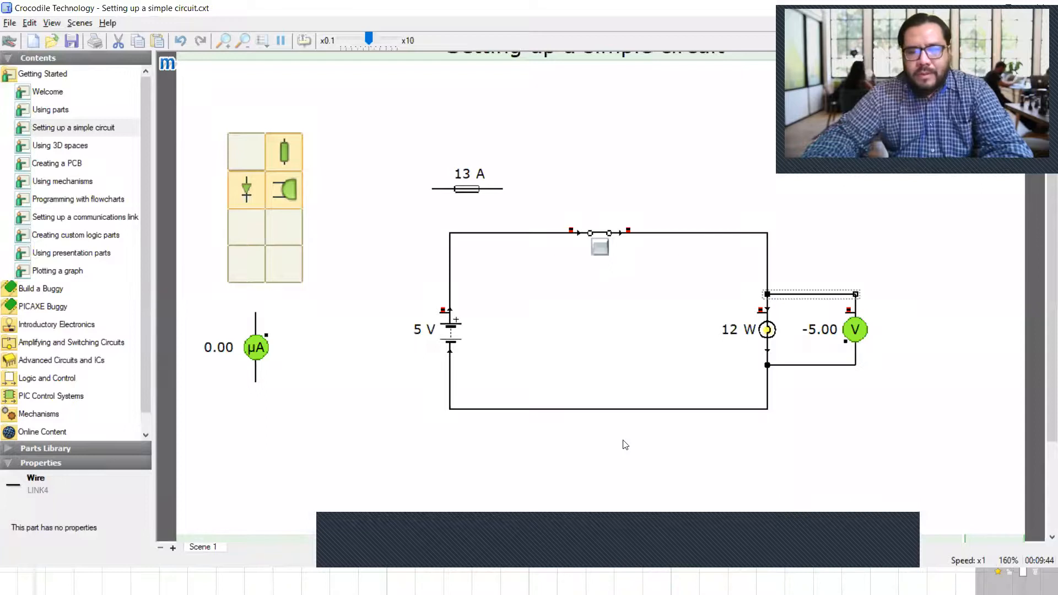
click(625, 445)
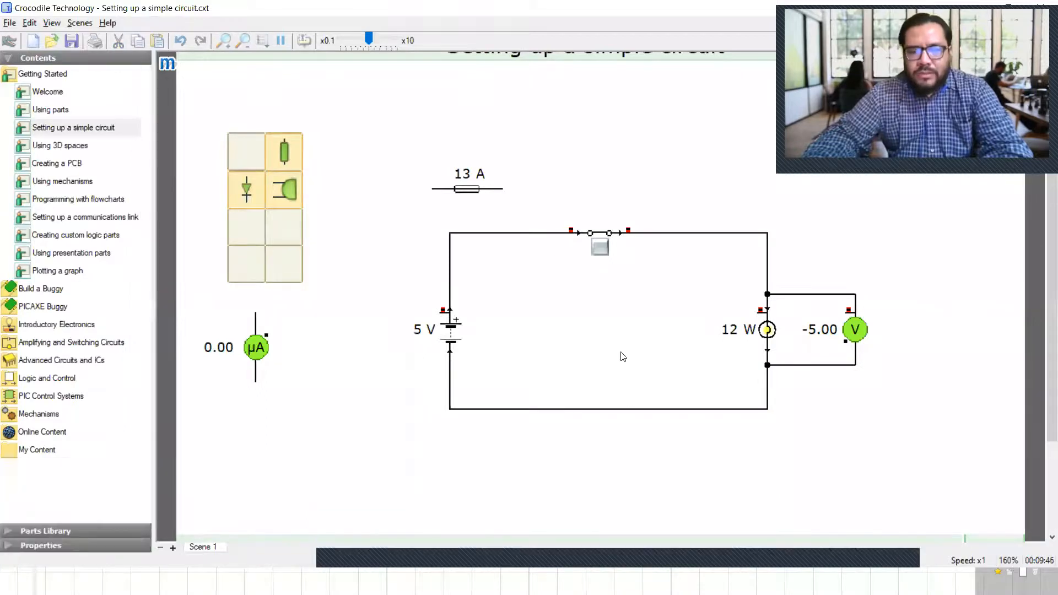
- Delete the upper and lower wires joining the voltmeter to the lamp
click(815, 296)
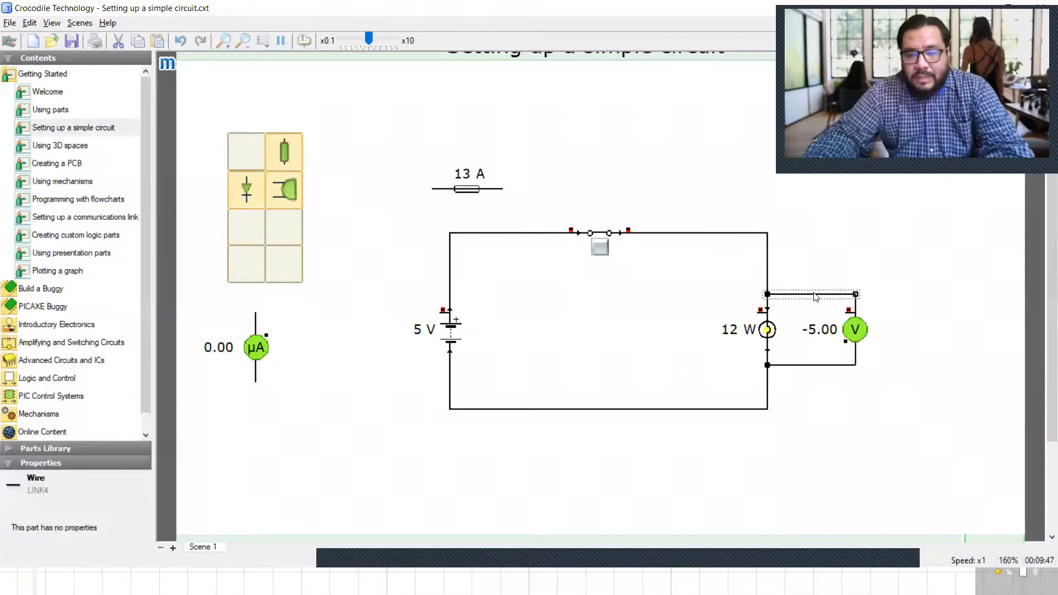
key(Delete)
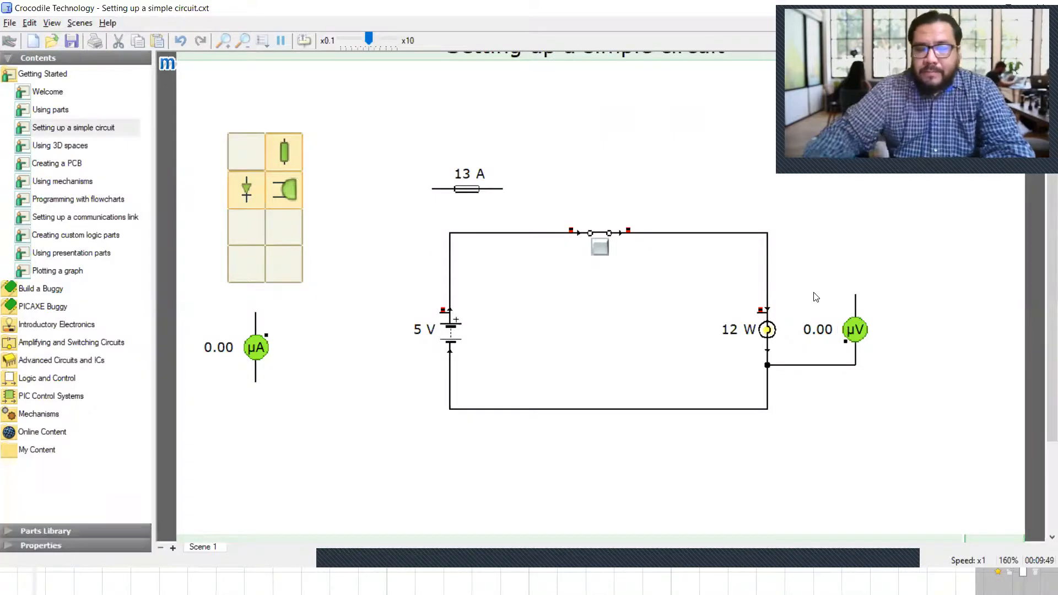
click(820, 365)
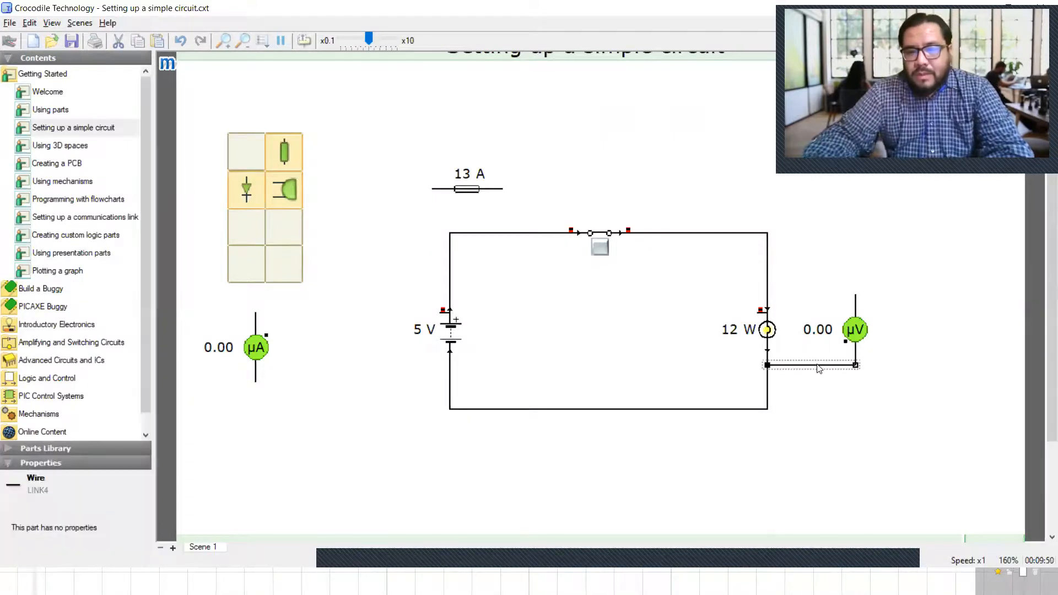
key(Delete)
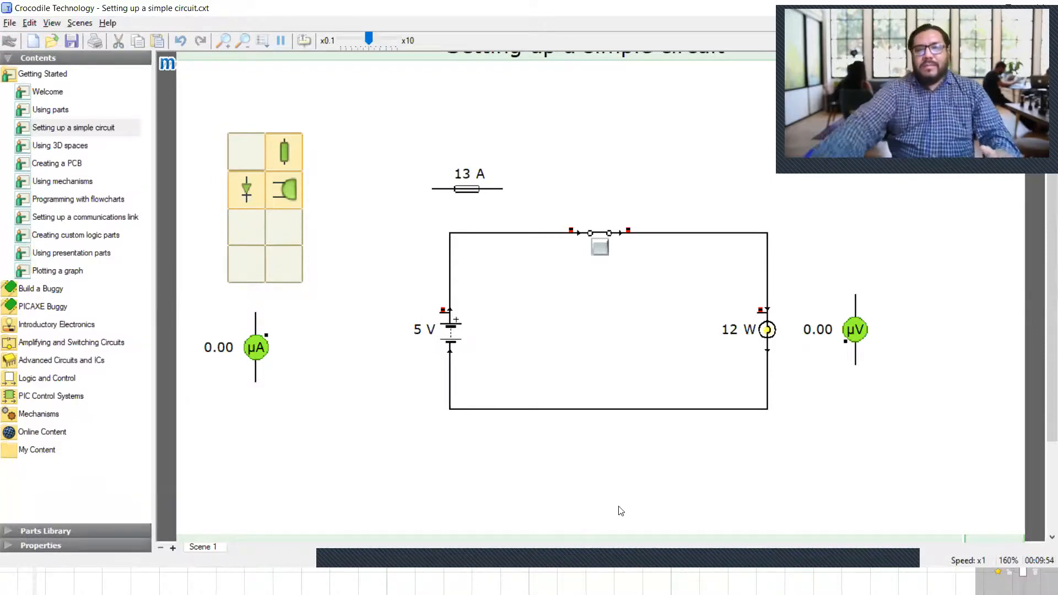
- Switch to OpenBoard's desktop annotation mode and draw a current arrow labelled I leaving the battery's positive terminal with the pen
key(alt+Tab)
key(alt+Tab)
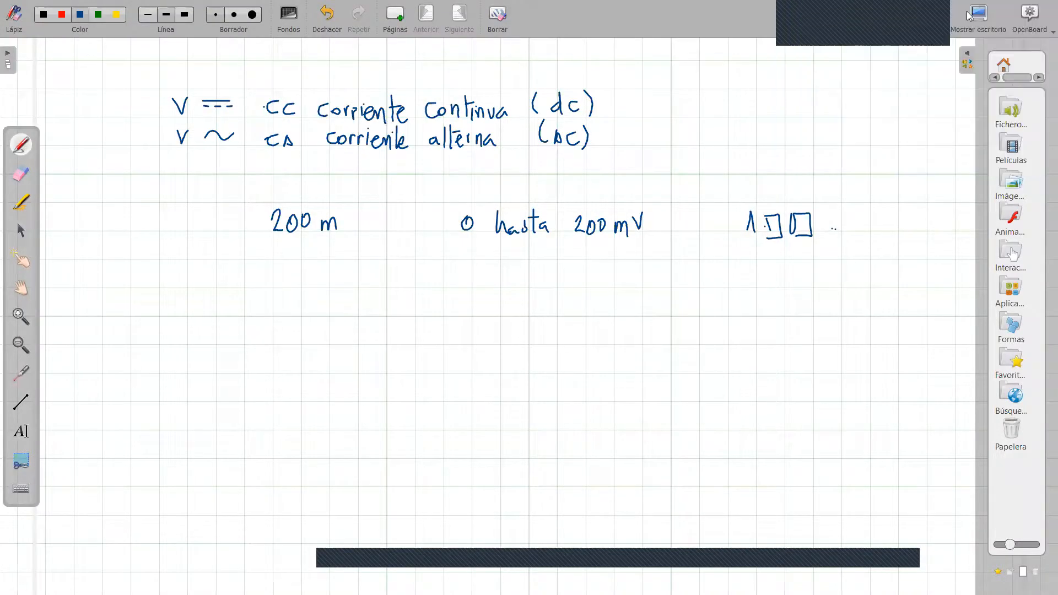
click(969, 15)
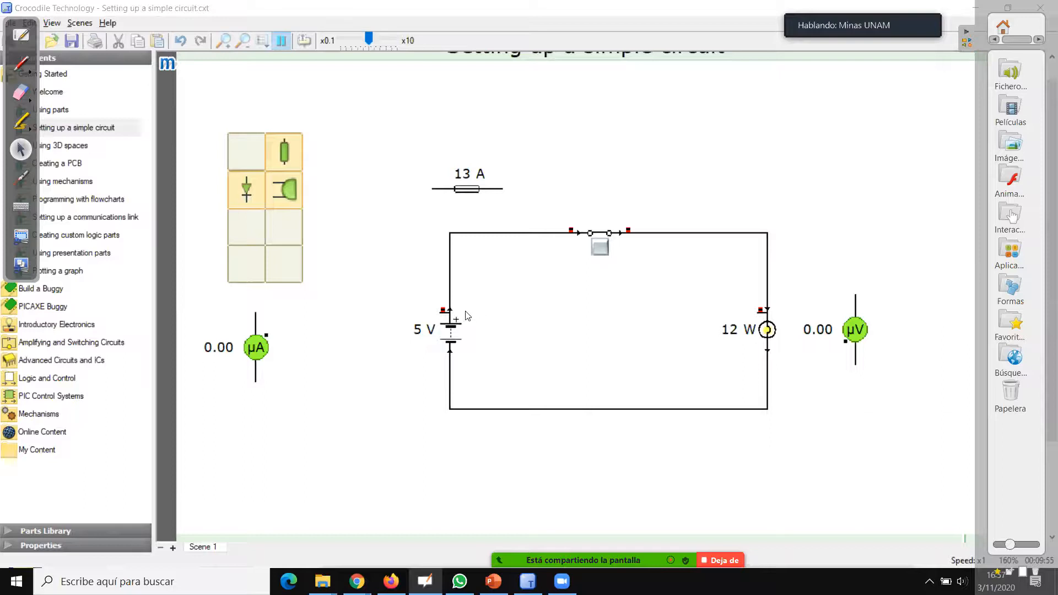
mouse_move(466, 318)
drag(467, 313, 469, 269)
click(21, 62)
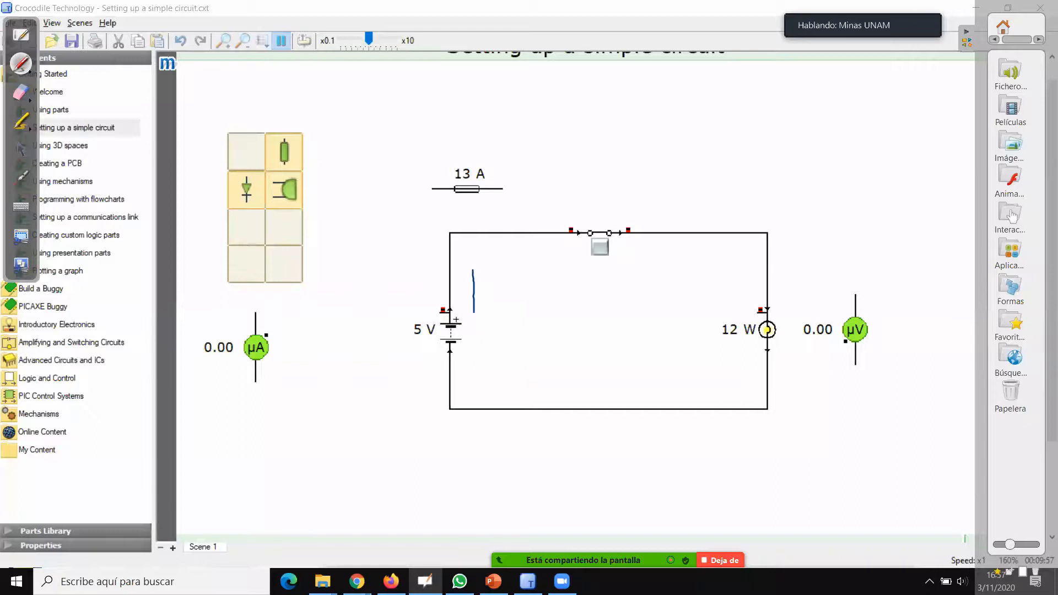
drag(514, 251, 501, 280)
drag(497, 280, 506, 279)
- Draw current arrows entering the lamp, labelled I, leaving the lamp, and returning to the battery, and leave the pen tool
drag(740, 274, 732, 288)
mouse_move(746, 369)
mouse_down()
mouse_move(727, 392)
mouse_move(698, 397)
mouse_up()
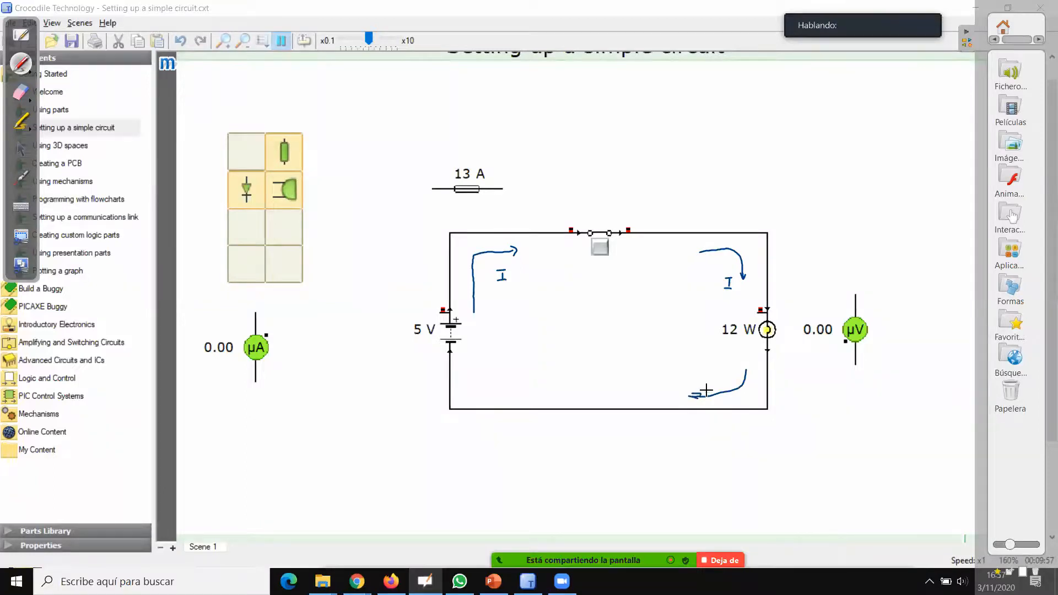
mouse_move(473, 365)
mouse_down()
mouse_move(502, 394)
mouse_move(478, 370)
mouse_up()
click(22, 150)
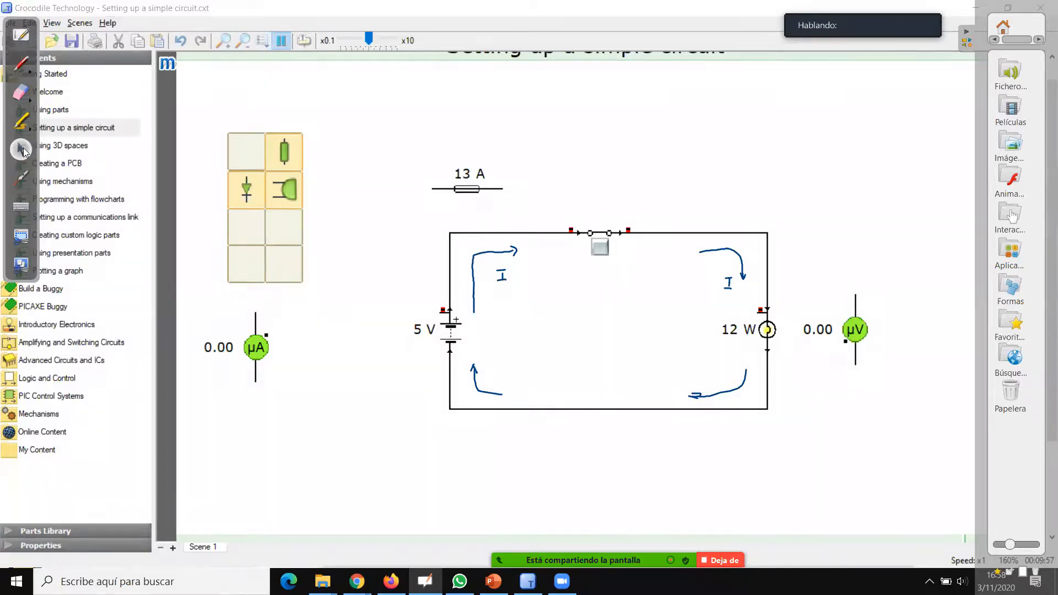
- Rotate the voltmeter by 180 degrees and wire both its terminals in parallel across the lamp
click(850, 340)
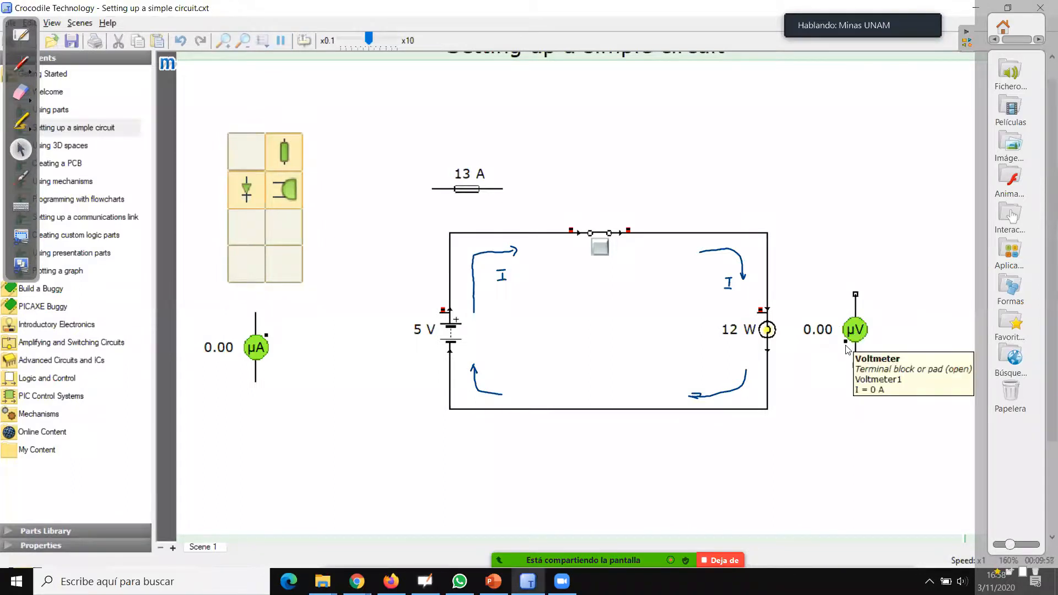
click(854, 341)
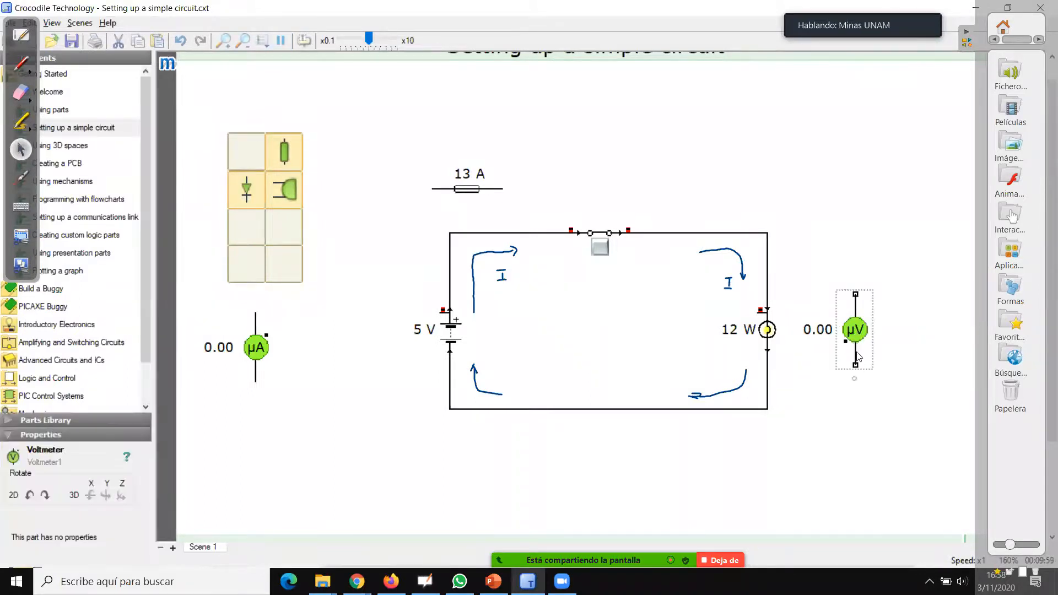
drag(853, 376, 834, 274)
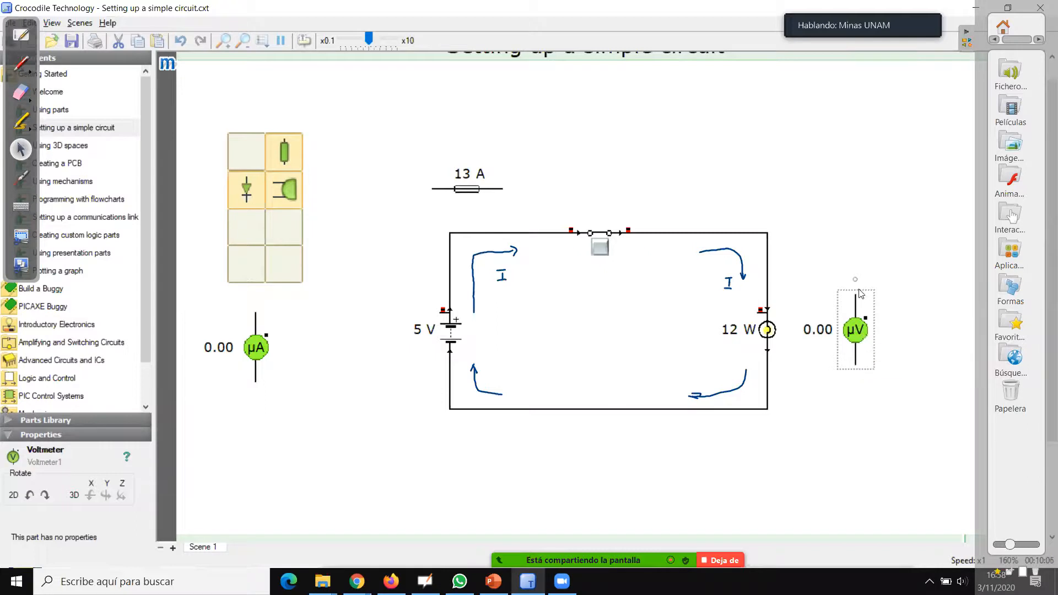
drag(856, 293, 767, 293)
drag(857, 366, 767, 365)
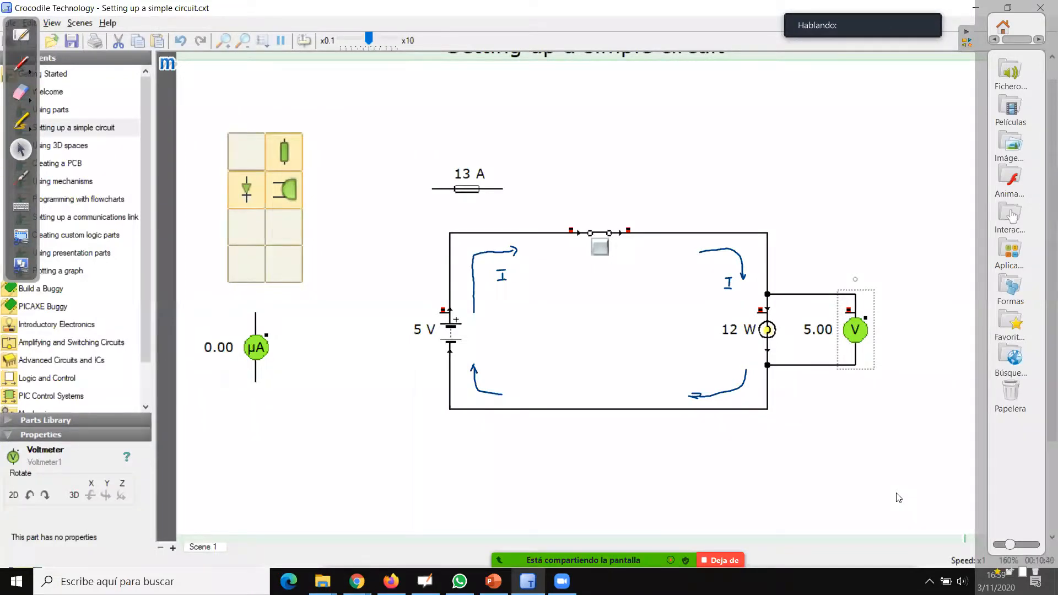
- Delete the lower wire joining the battery's negative terminal to the lamp
click(586, 410)
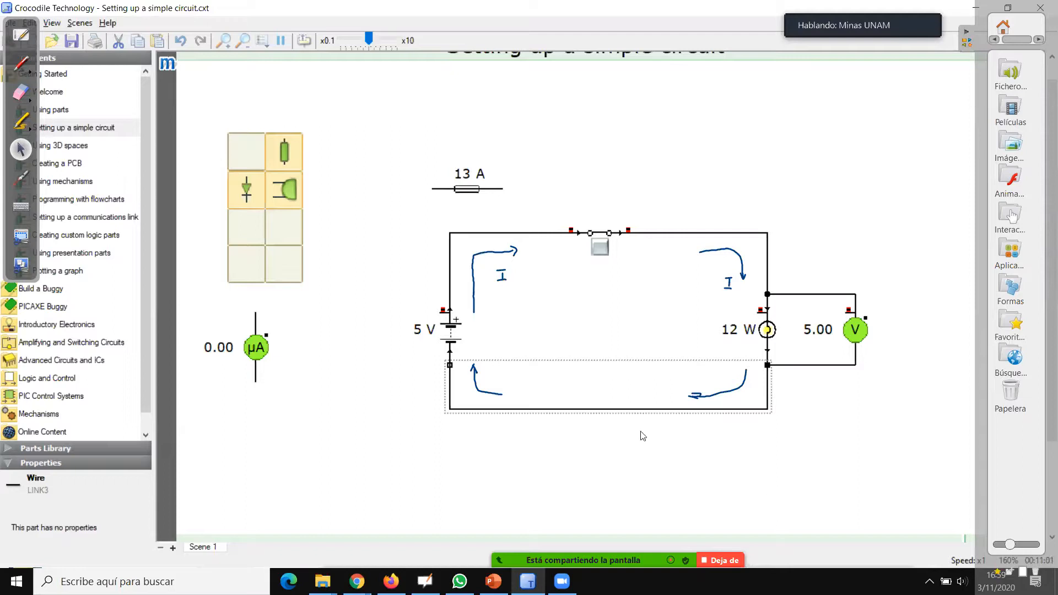
mouse_move(580, 409)
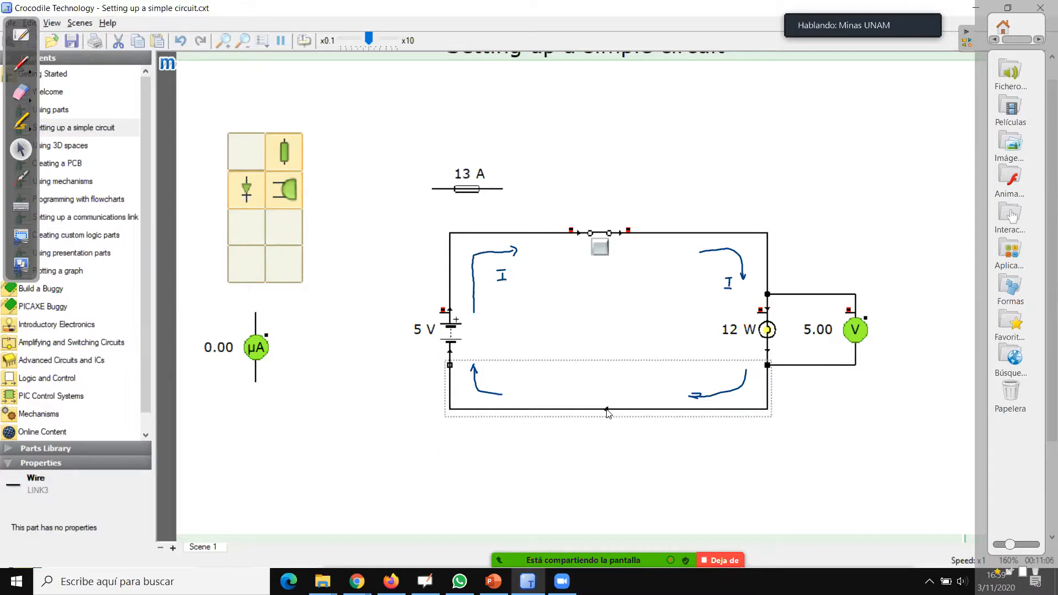
key(Delete)
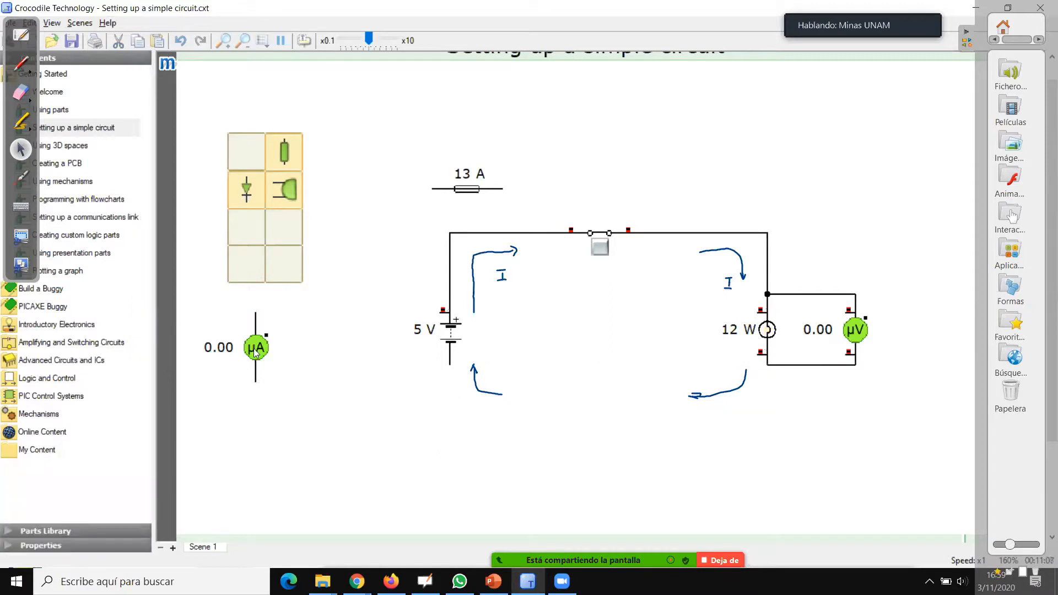
- Place the ammeter horizontally in the open lower branch and wire it in series between the battery's negative terminal and the lamp
drag(256, 347, 621, 431)
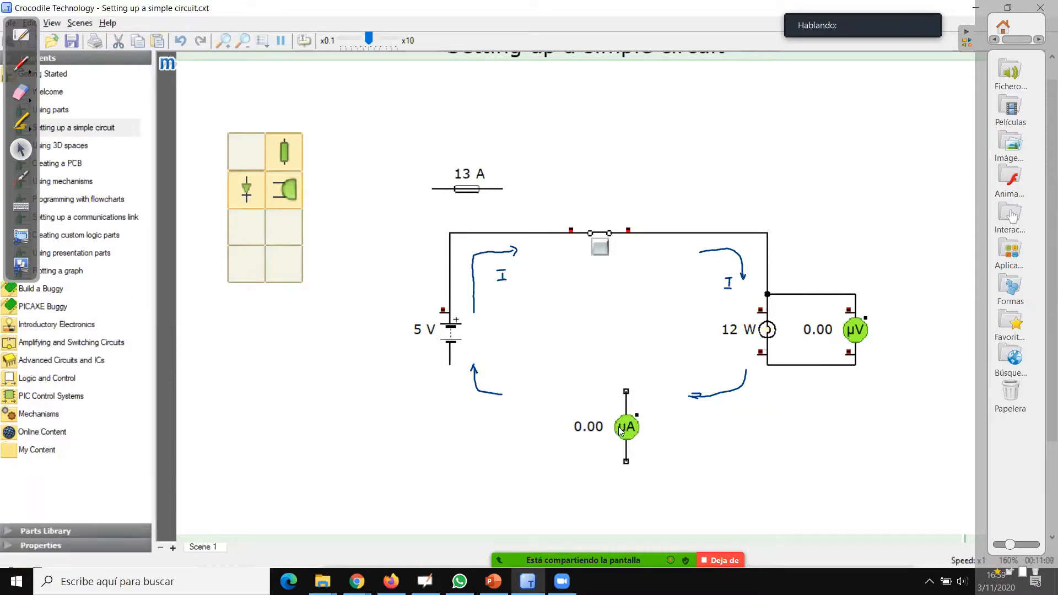
click(631, 430)
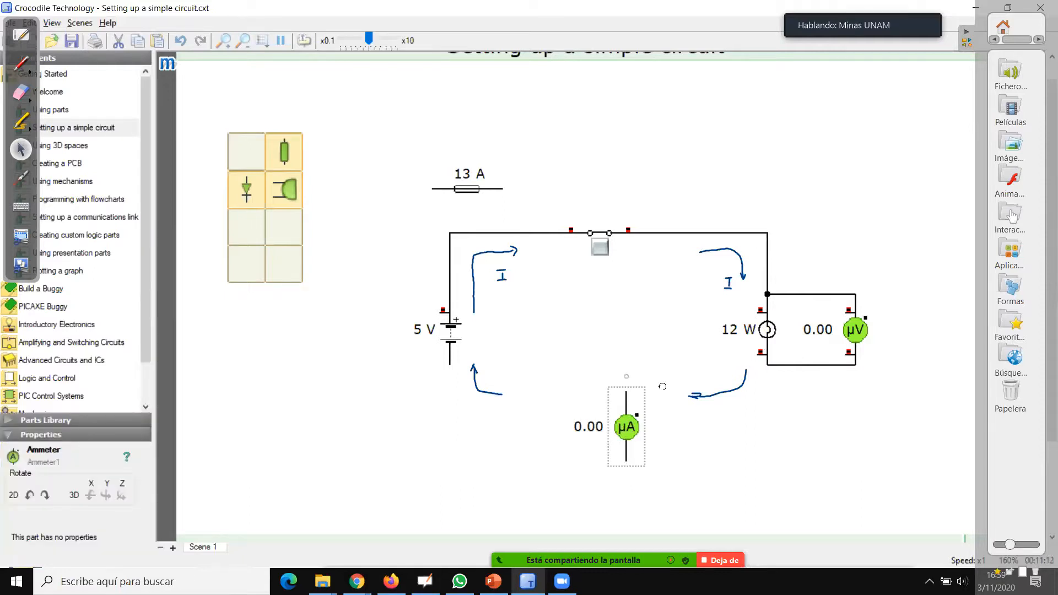
drag(662, 386, 683, 407)
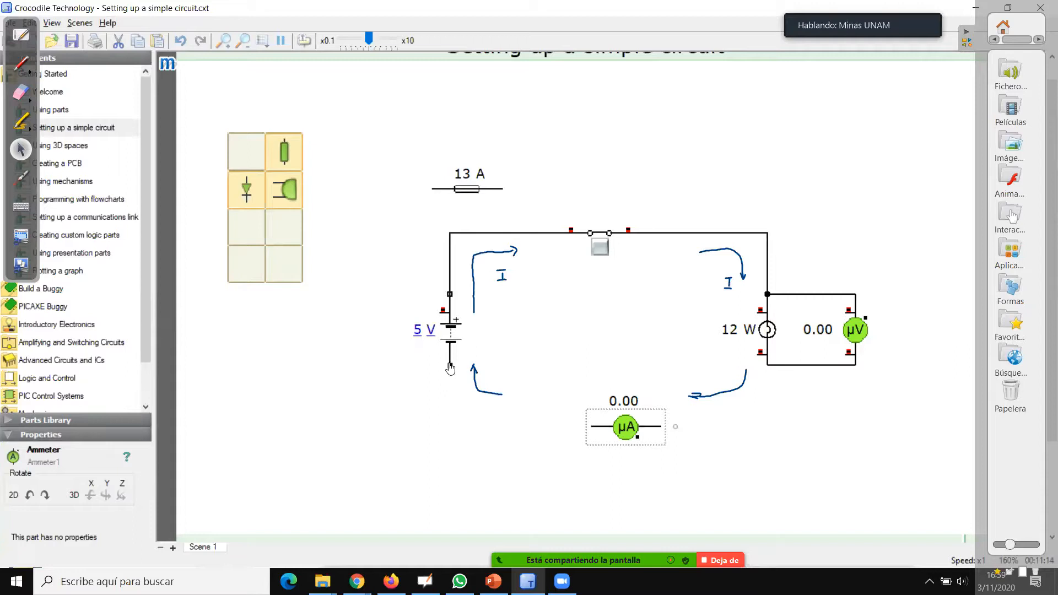
mouse_move(451, 365)
mouse_down()
mouse_move(517, 432)
mouse_move(591, 427)
mouse_up()
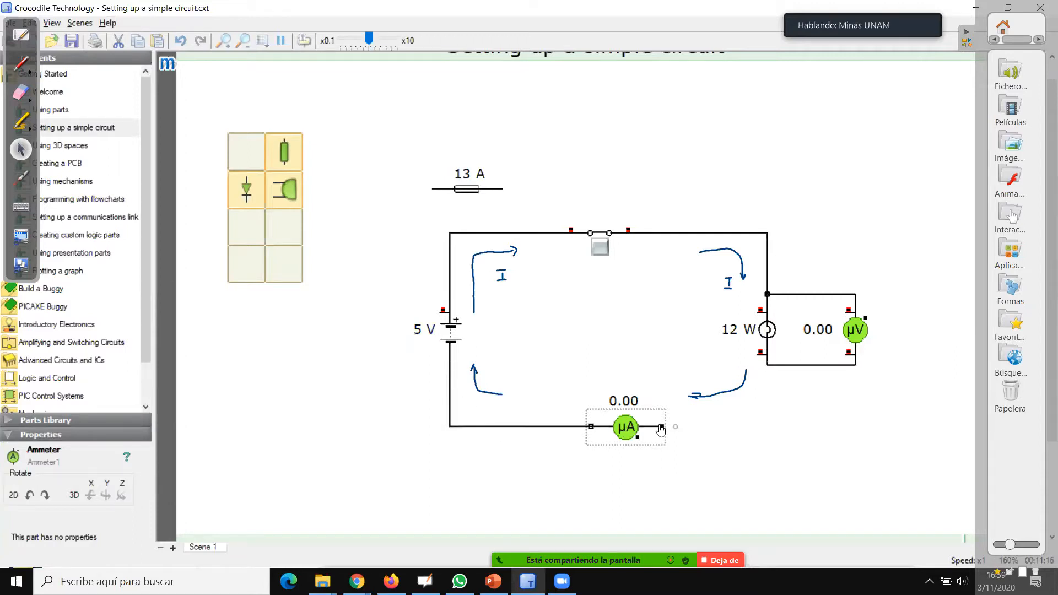
mouse_move(701, 424)
mouse_down()
mouse_move(751, 426)
mouse_move(769, 368)
mouse_move(769, 380)
mouse_up()
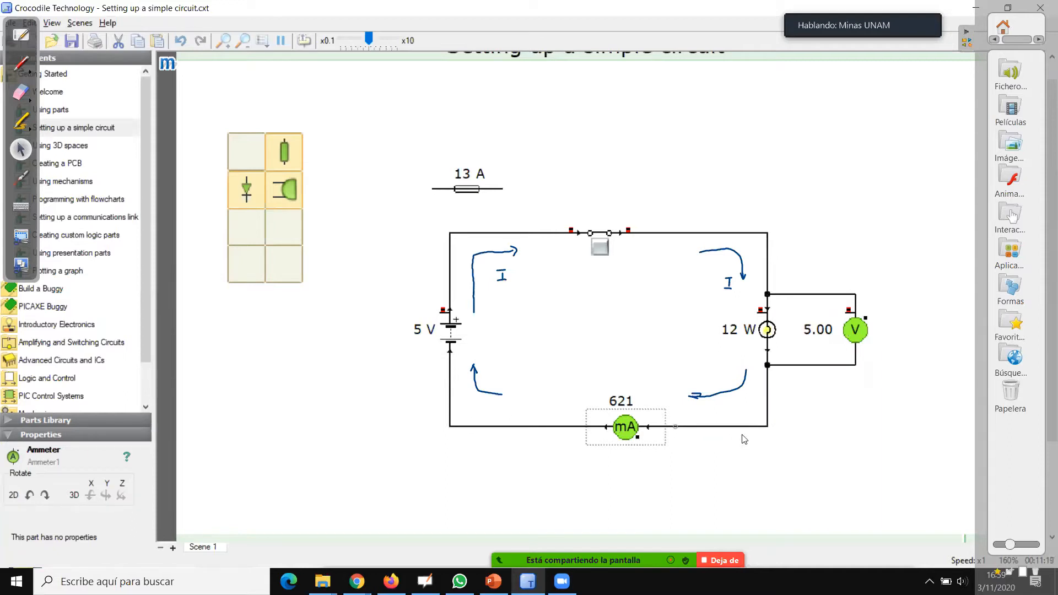